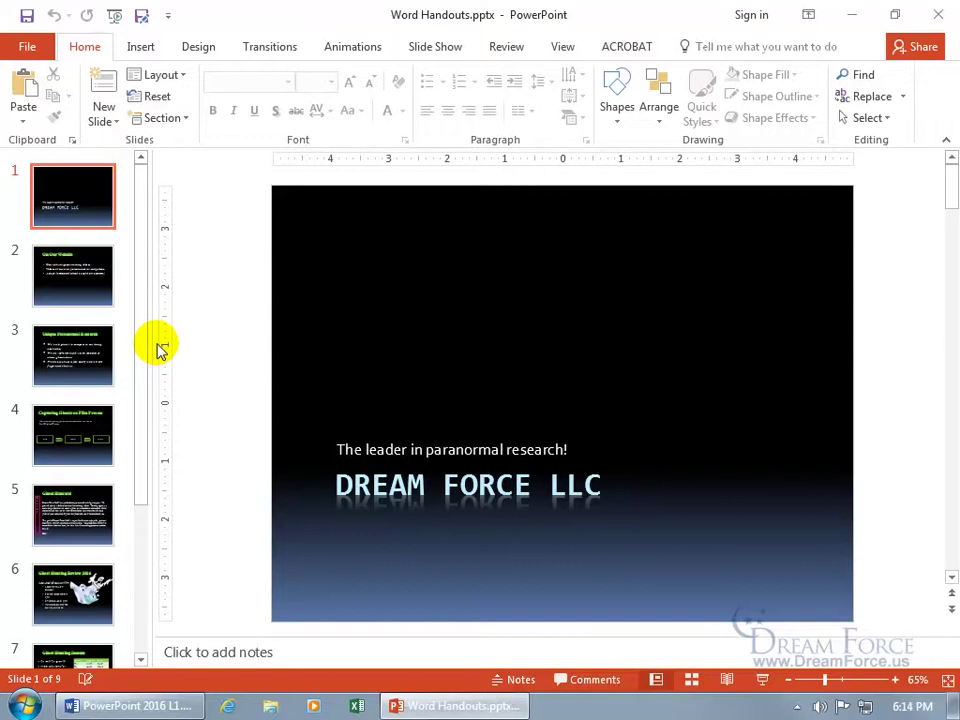
Set the print preview layout to Handouts with 3 Slides per page.
left_click(28, 49)
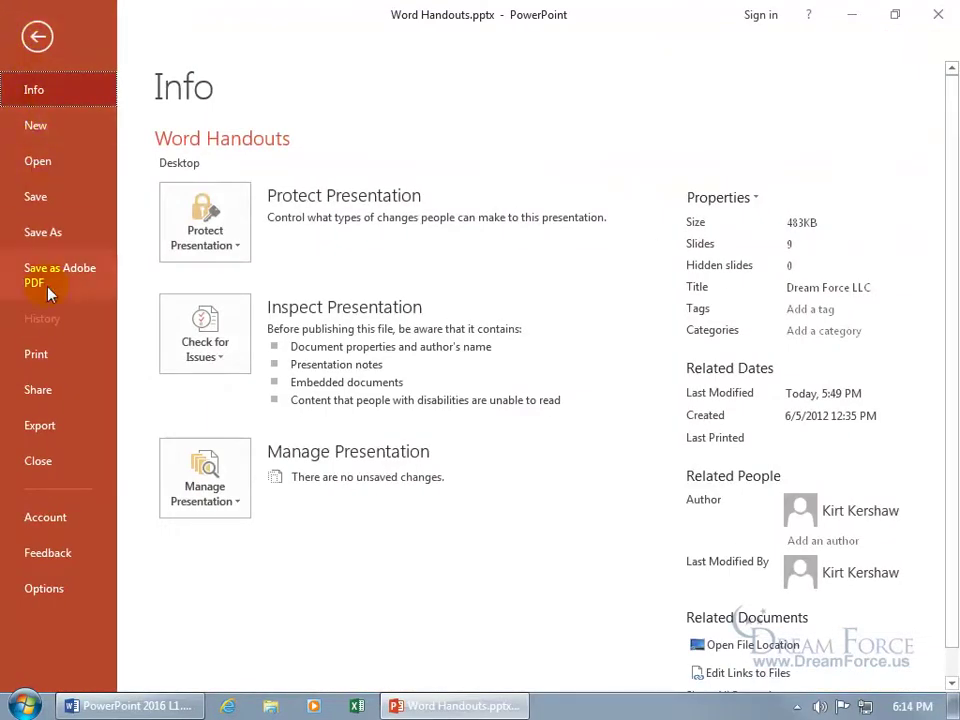
left_click(50, 360)
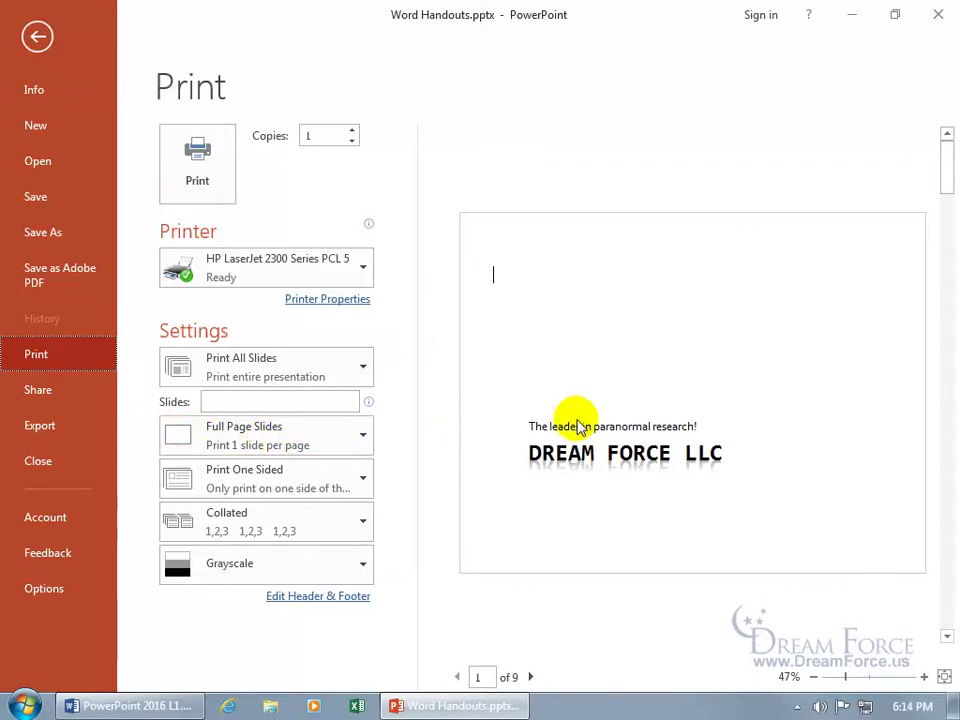
left_click(347, 443)
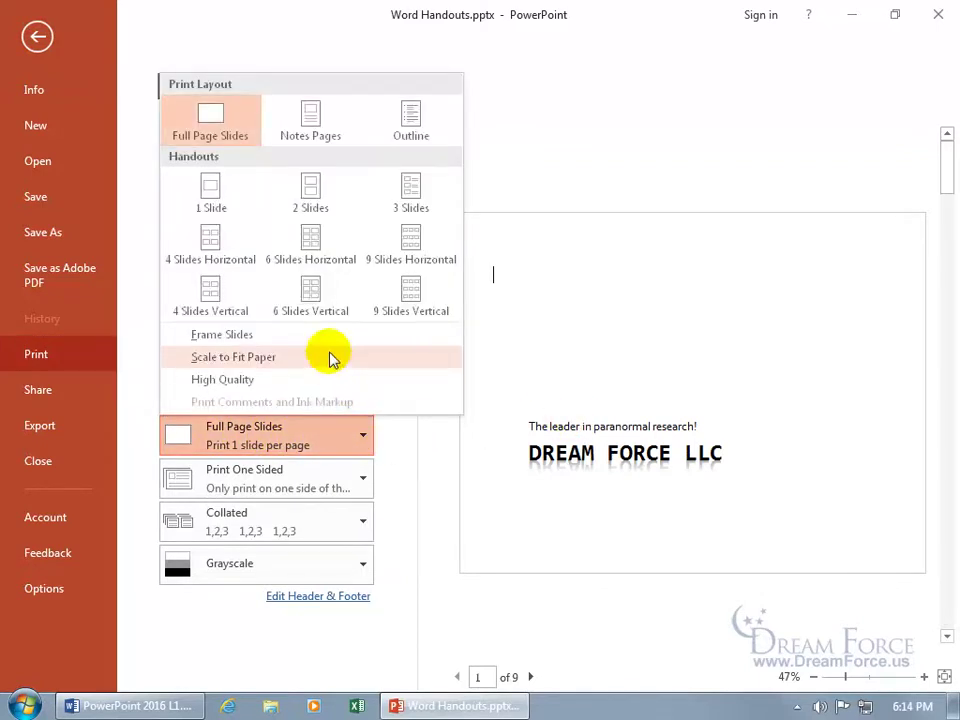
left_click(405, 198)
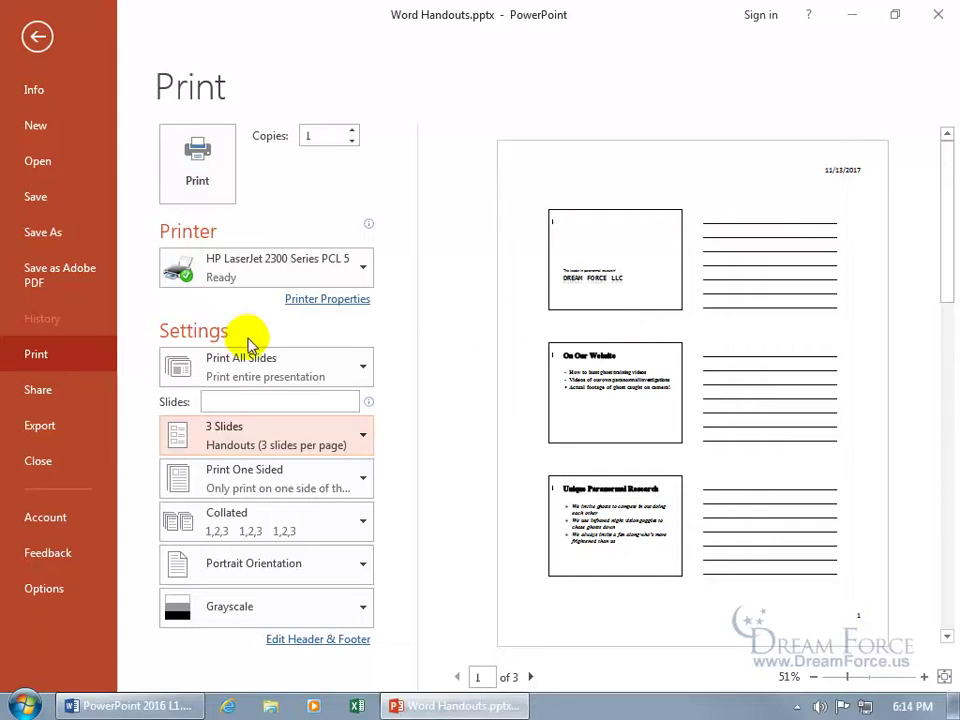
Open the Send to Microsoft Word dialog from Export > Create Handouts.
left_click(46, 432)
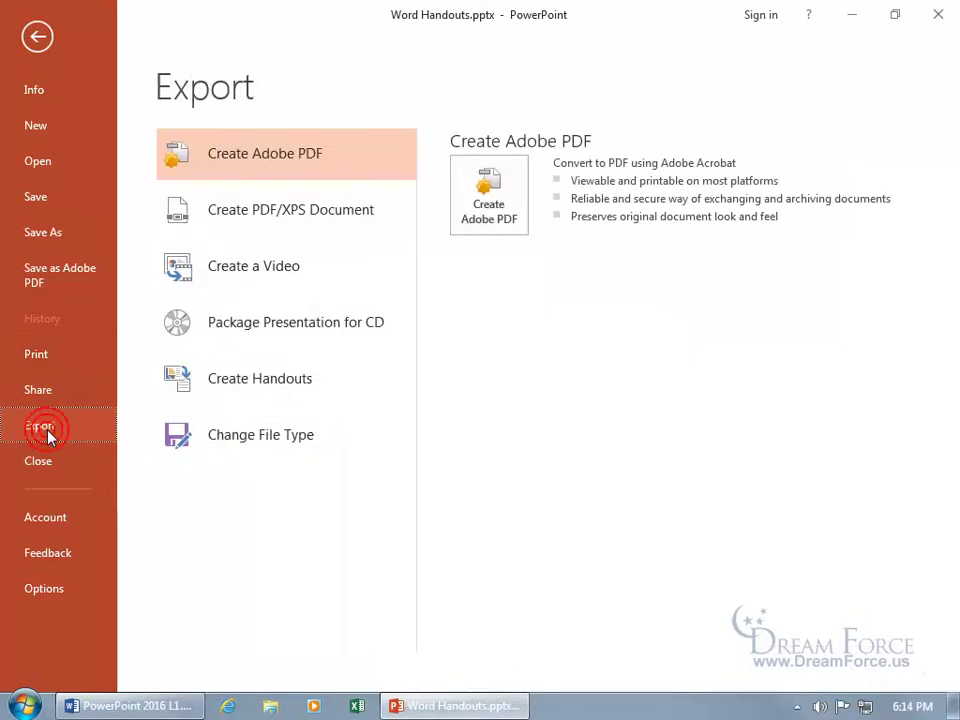
left_click(230, 387)
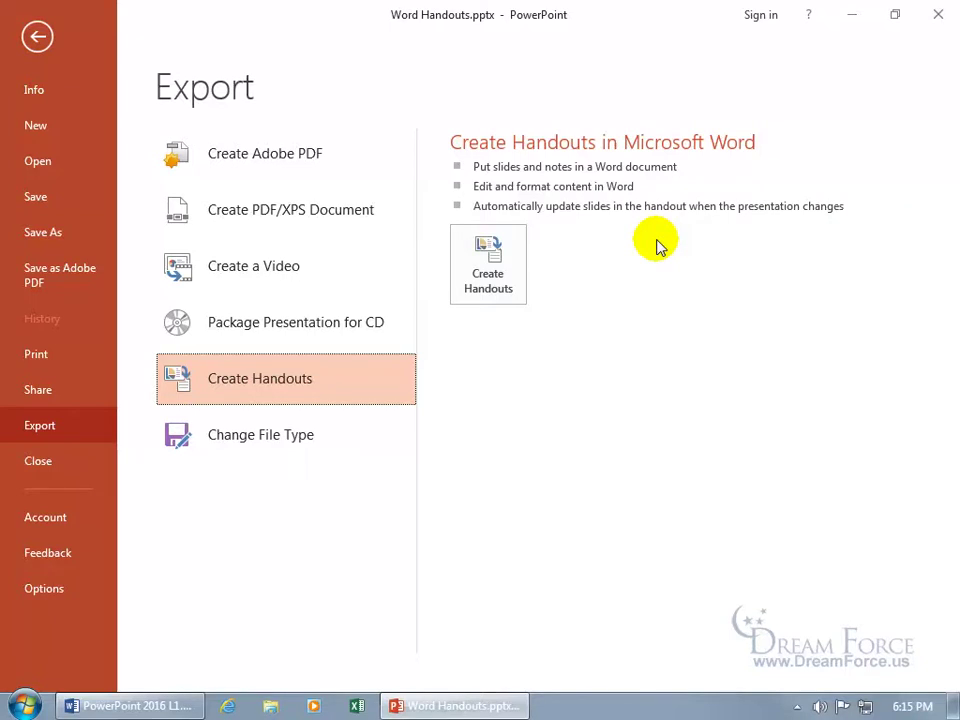
left_click(505, 283)
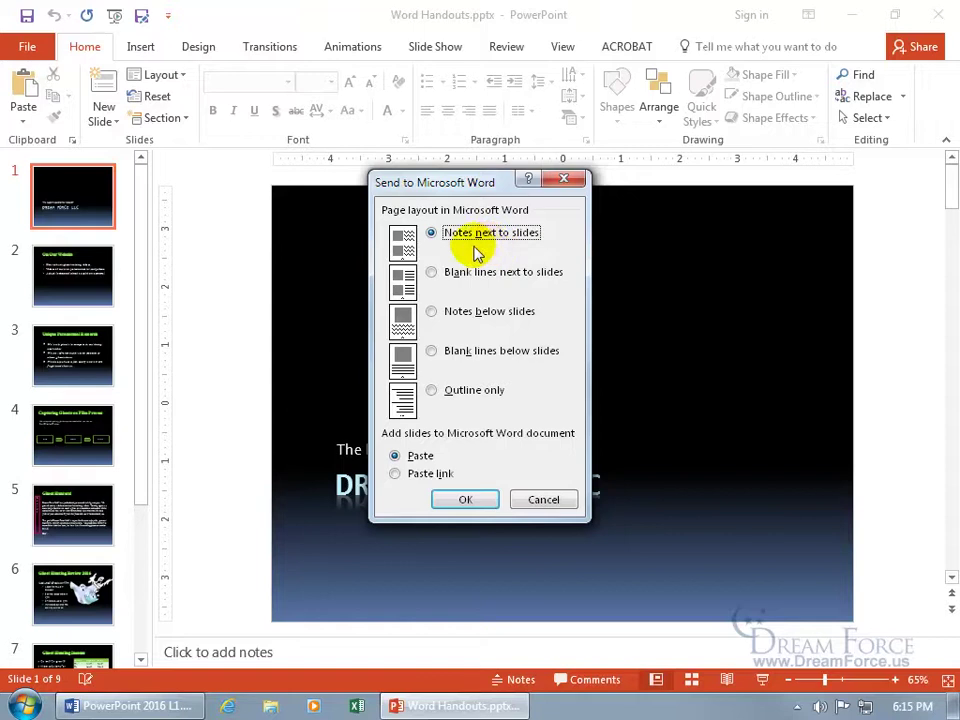
Try the Blank lines next to, Notes below, Blank lines below and Outline only layouts, then cancel.
left_click(429, 273)
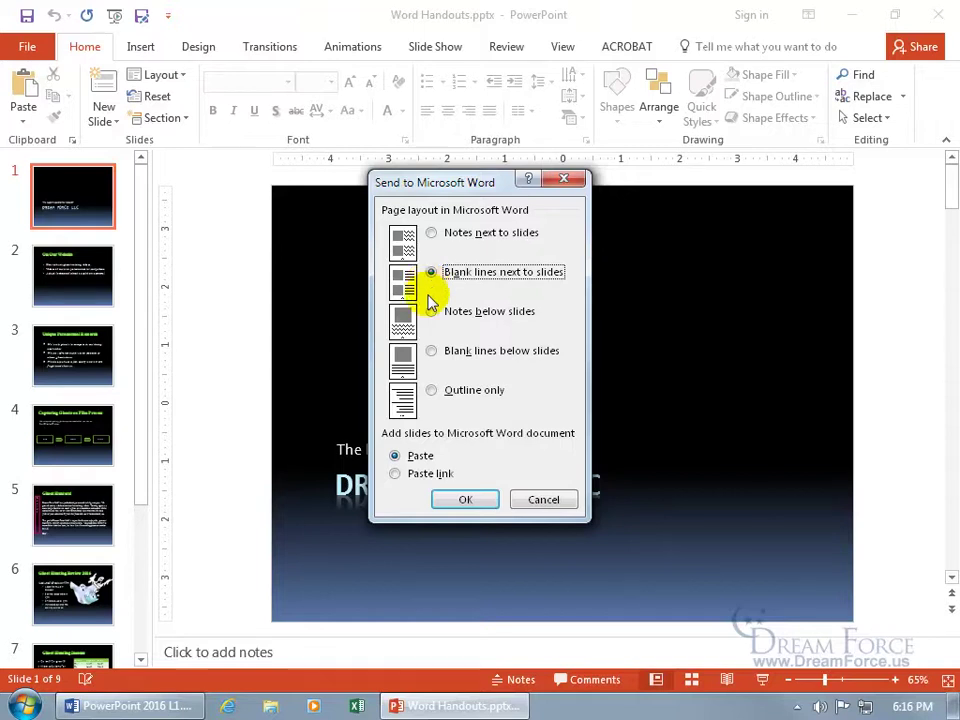
left_click(434, 311)
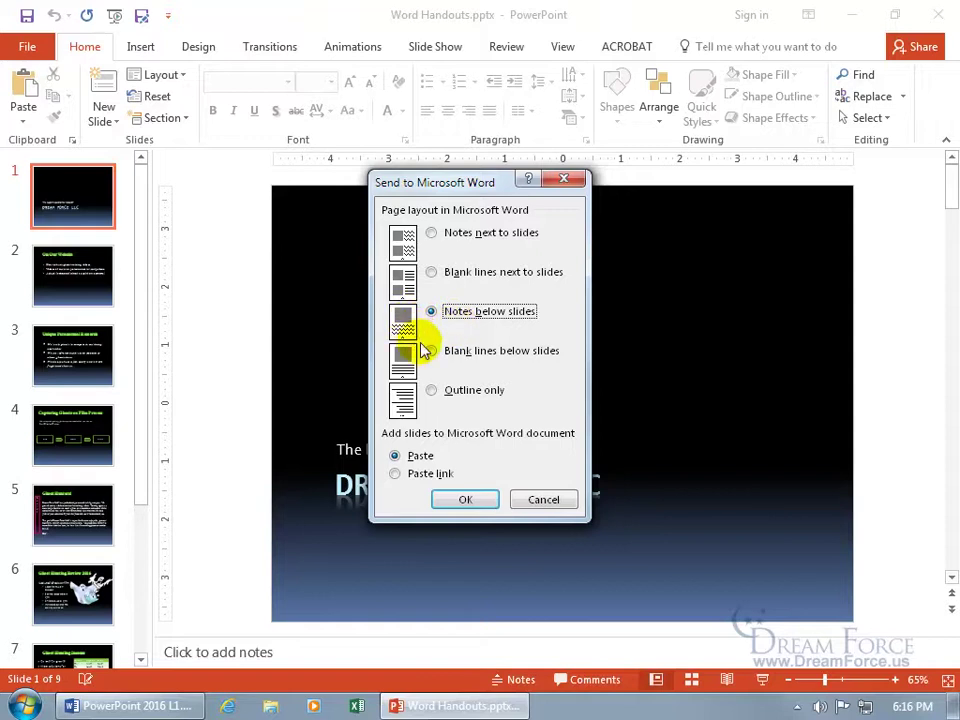
left_click(432, 354)
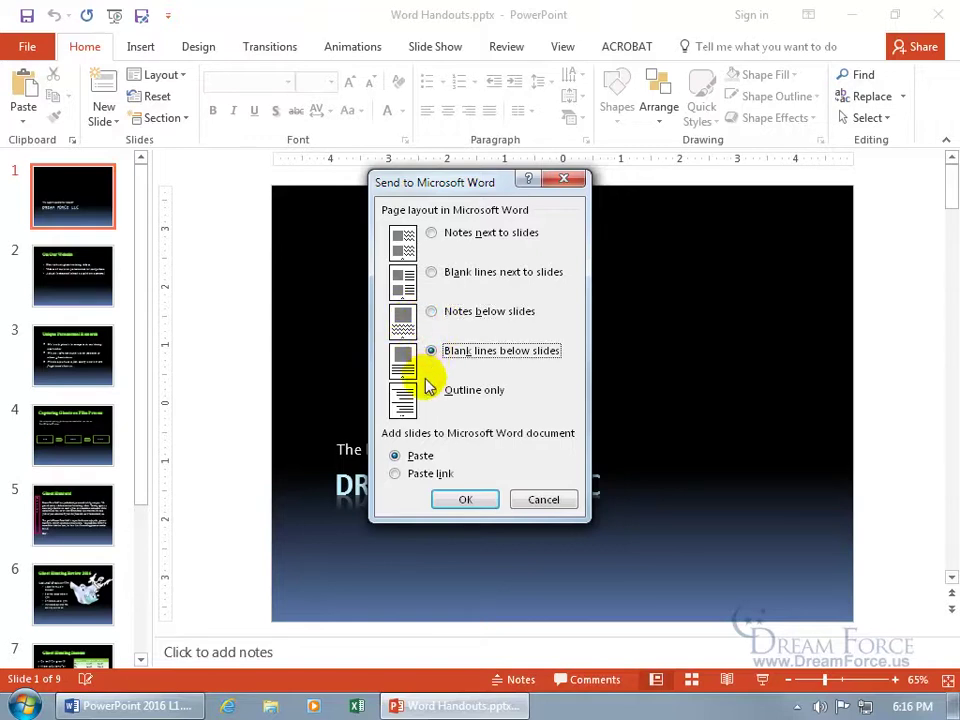
left_click(432, 391)
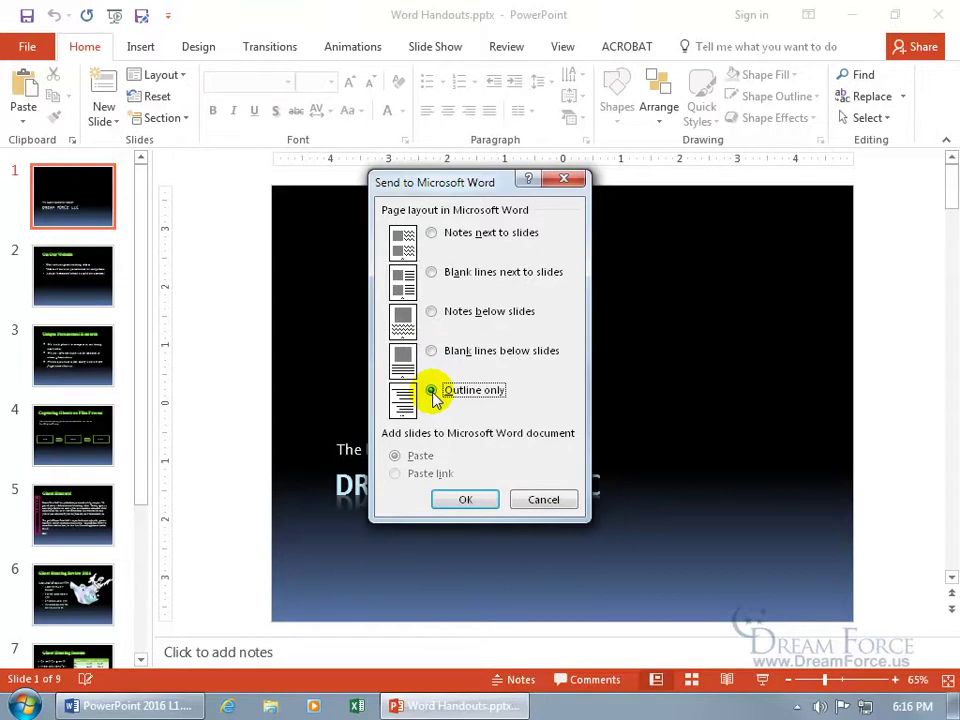
left_click(536, 504)
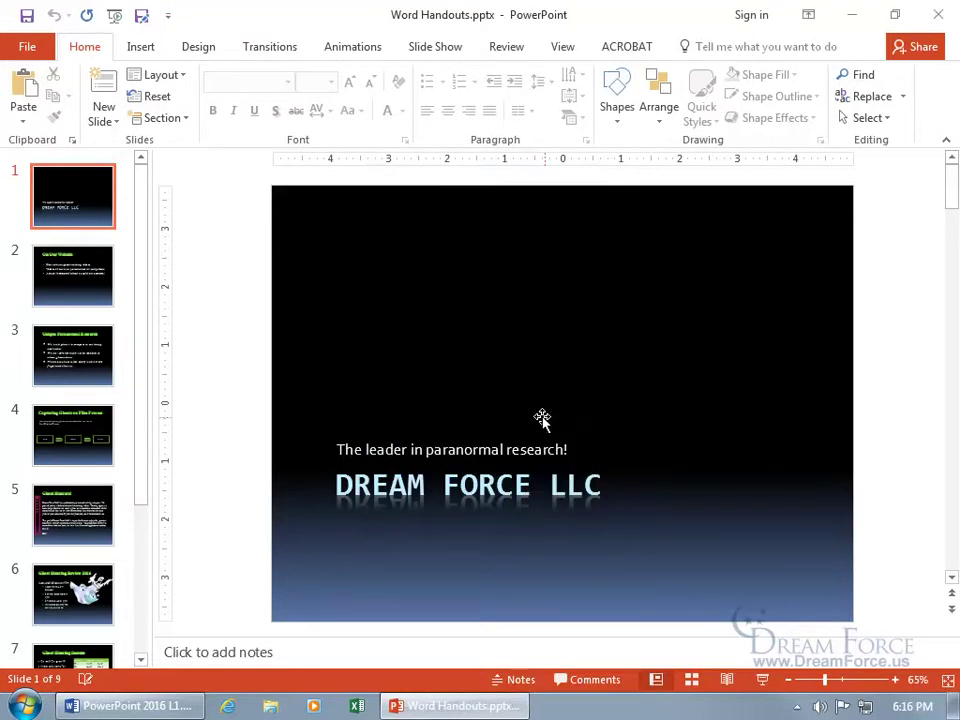
View the slides in Outline view, return to Normal view, then open the File Info page.
left_click(562, 52)
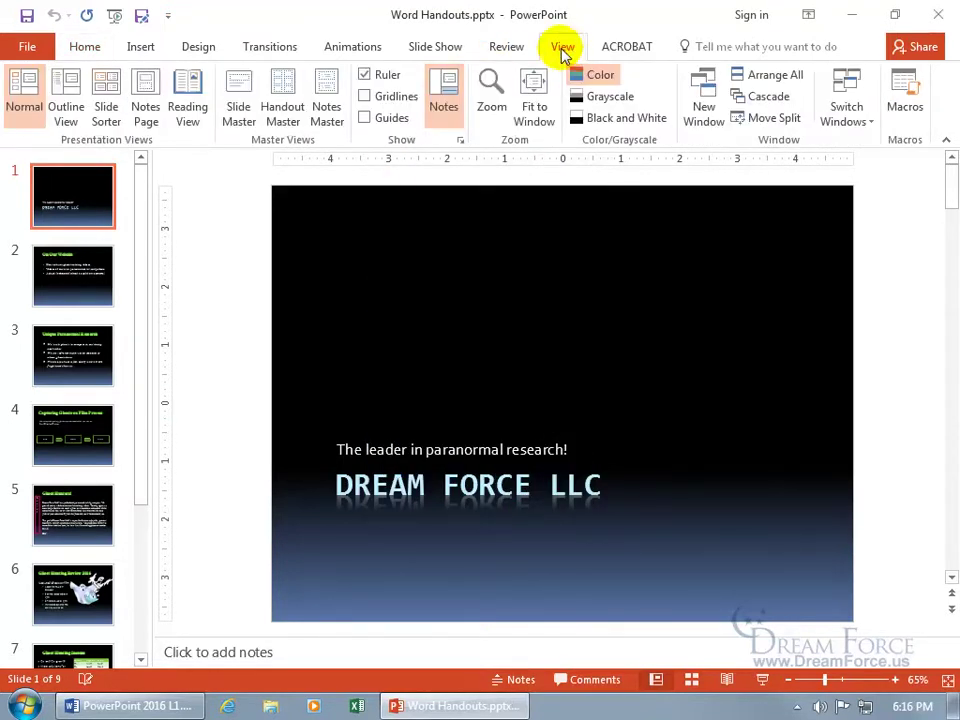
left_click(66, 106)
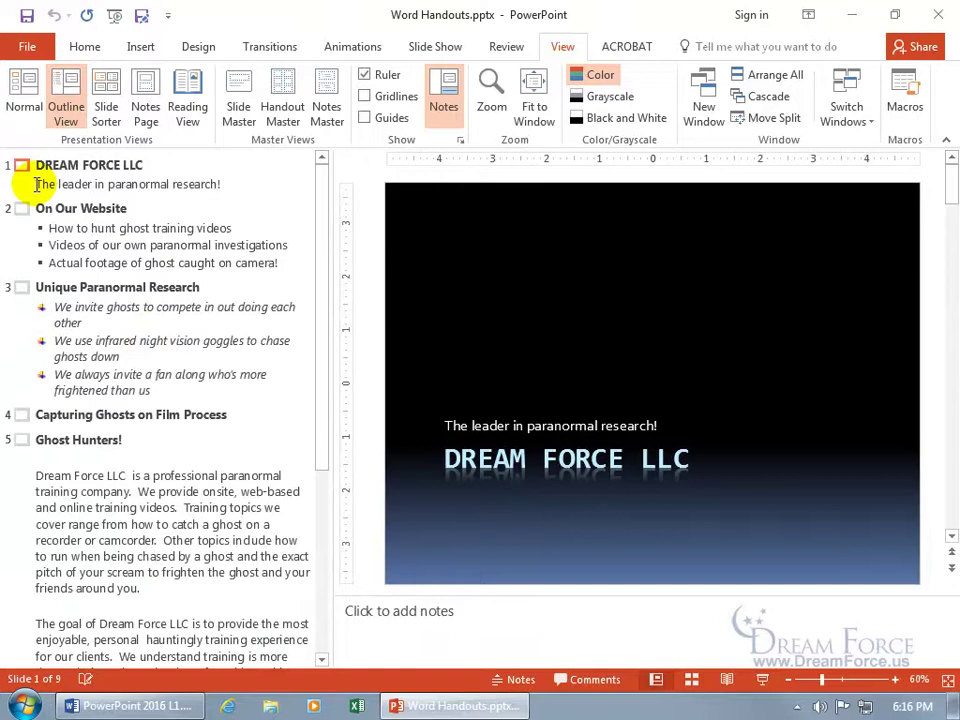
left_click(24, 102)
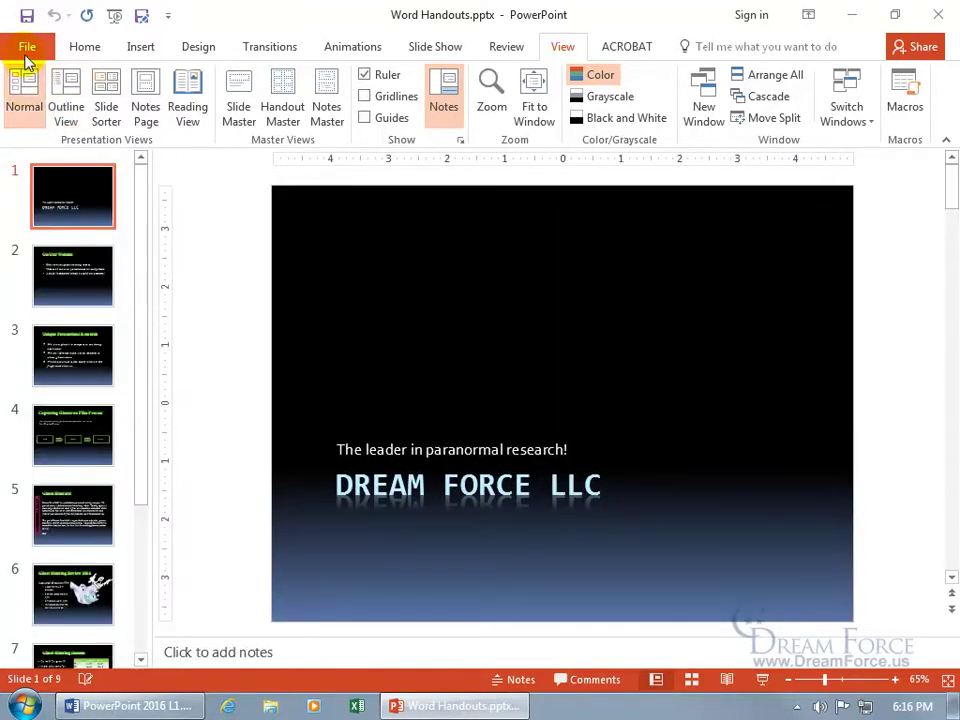
left_click(28, 46)
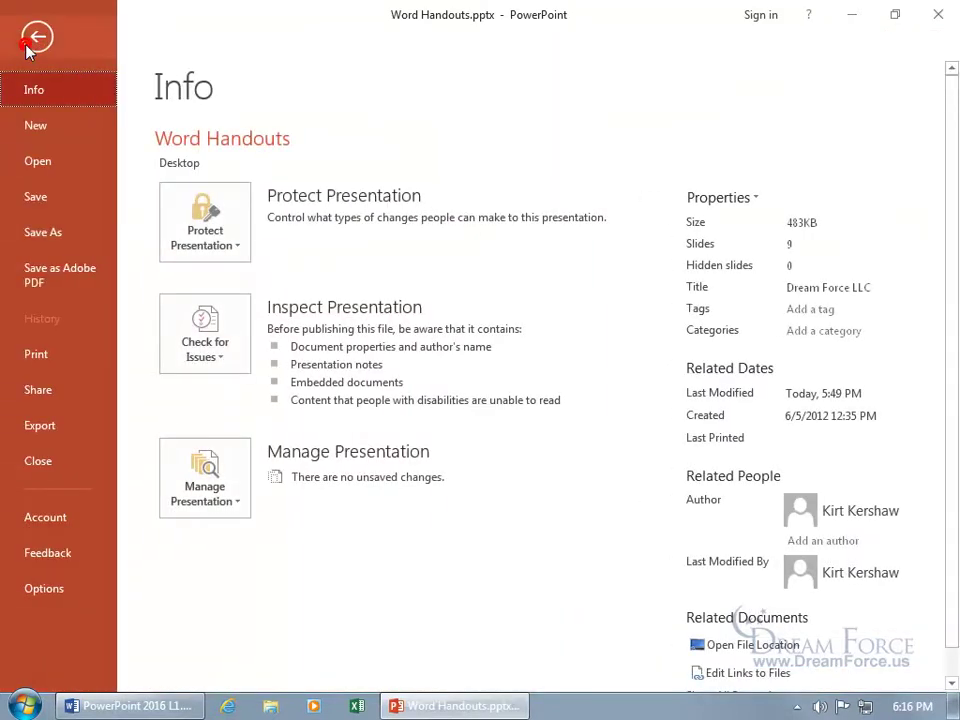
Export handouts to Word using Blank lines next to slides with Paste link.
left_click(48, 426)
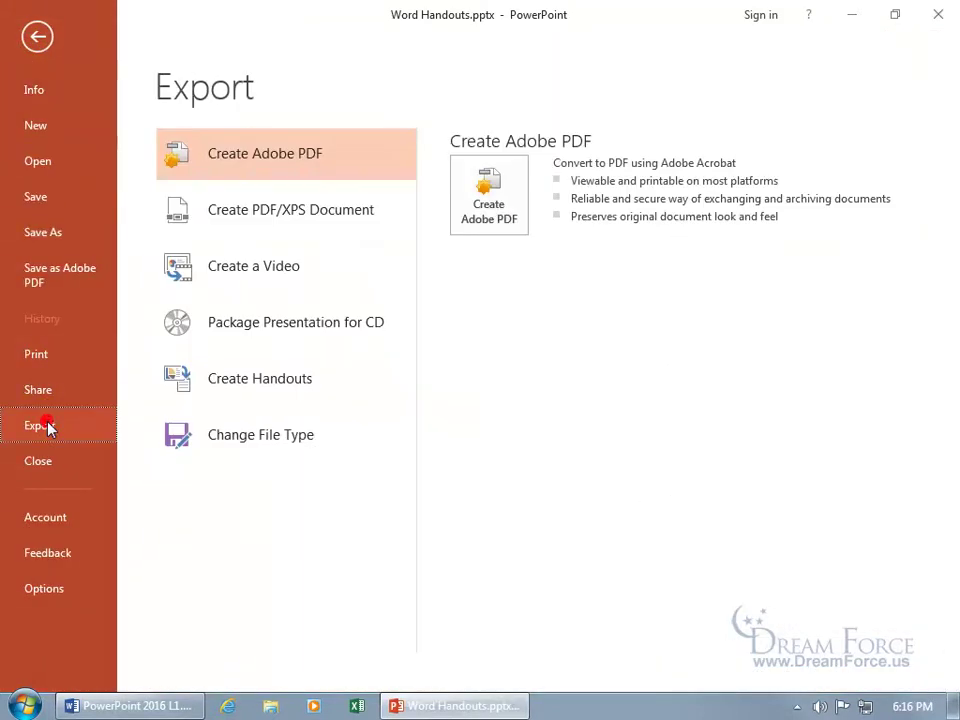
left_click(253, 390)
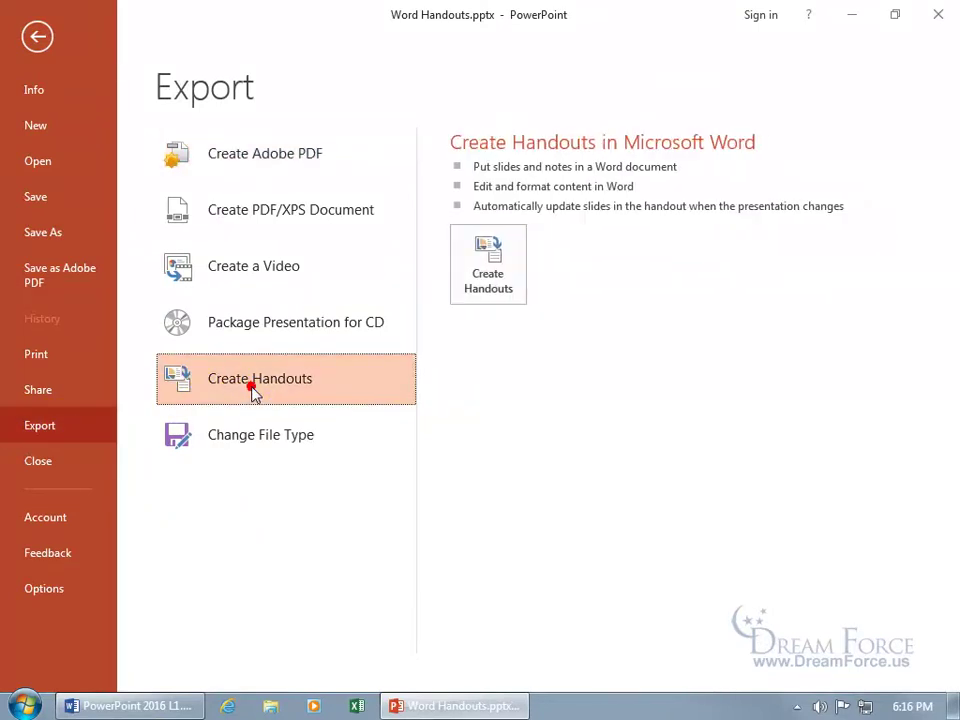
left_click(484, 272)
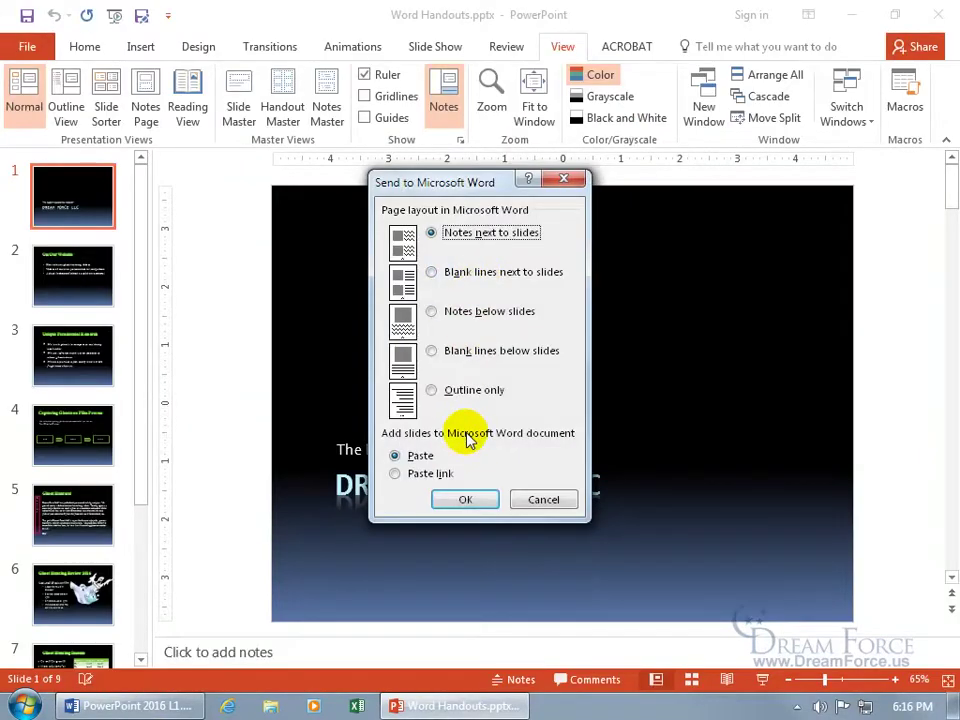
left_click(422, 476)
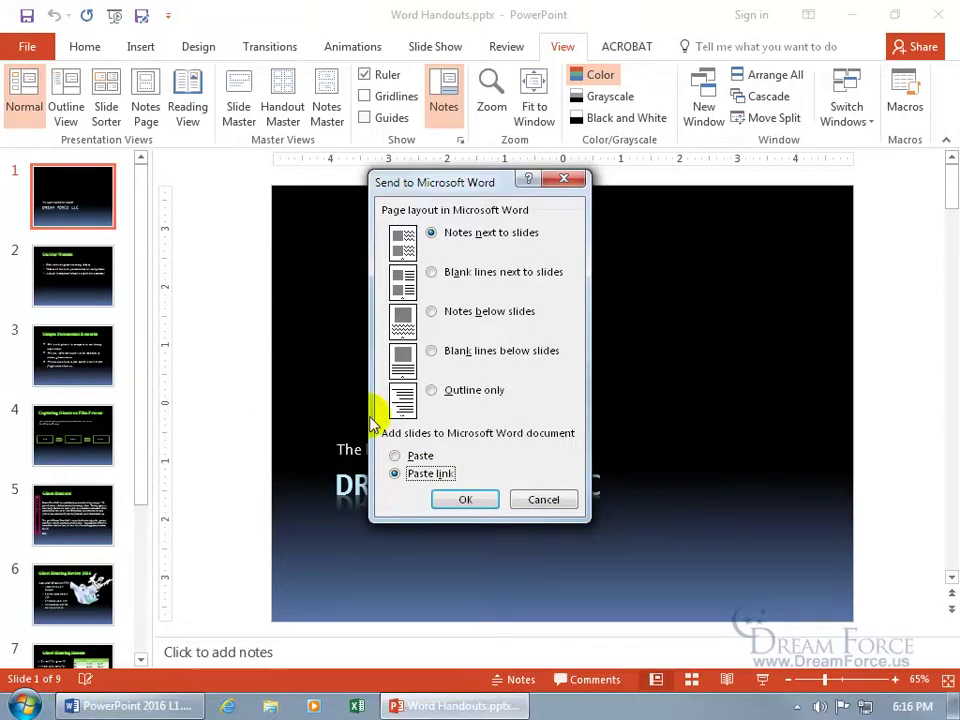
left_click(431, 274)
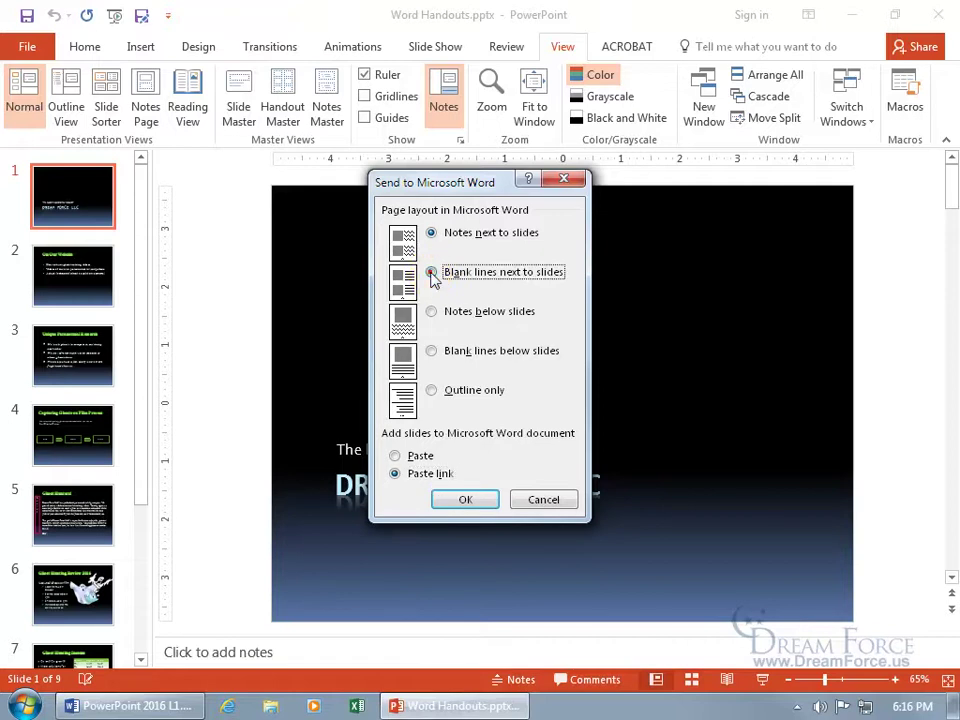
left_click(466, 501)
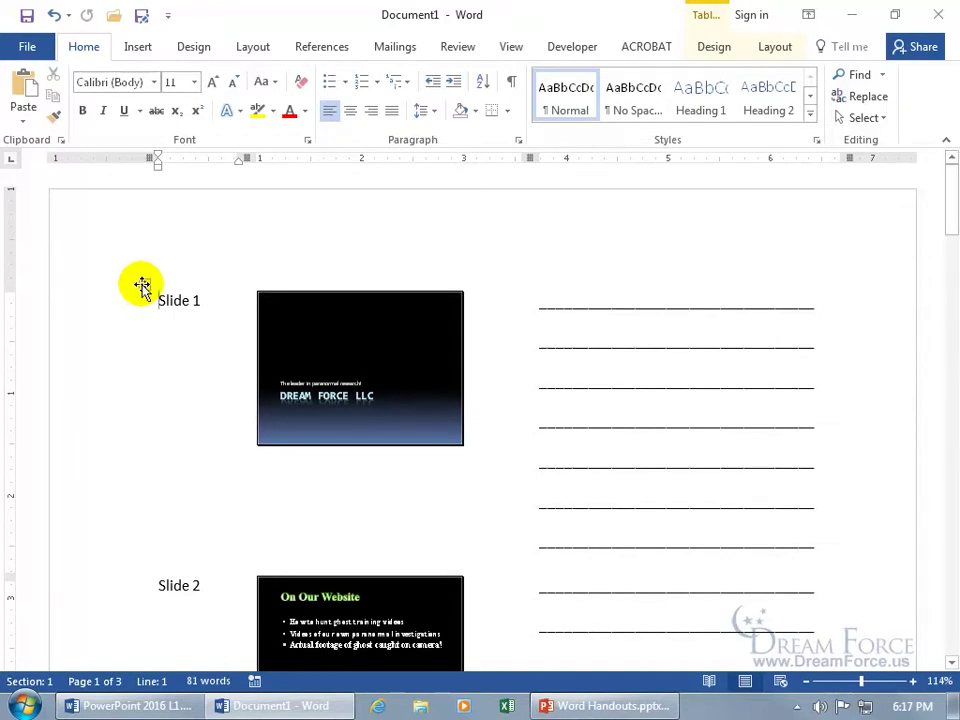
Select the Document1 handout table, then deselect it at the Slide 1 cell.
left_click(142, 286)
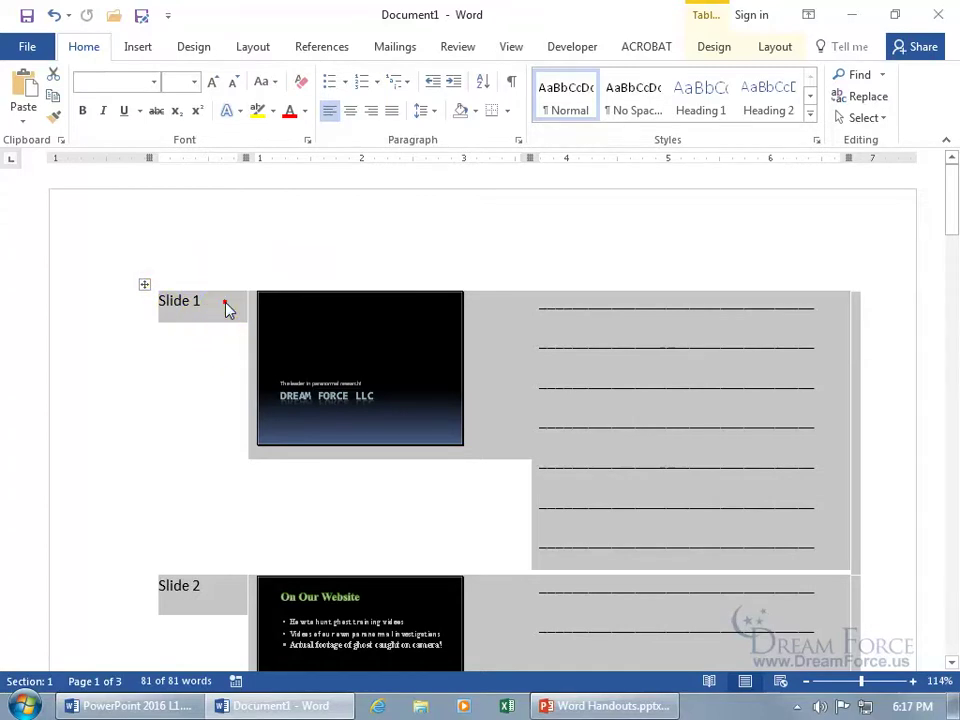
left_click(226, 307)
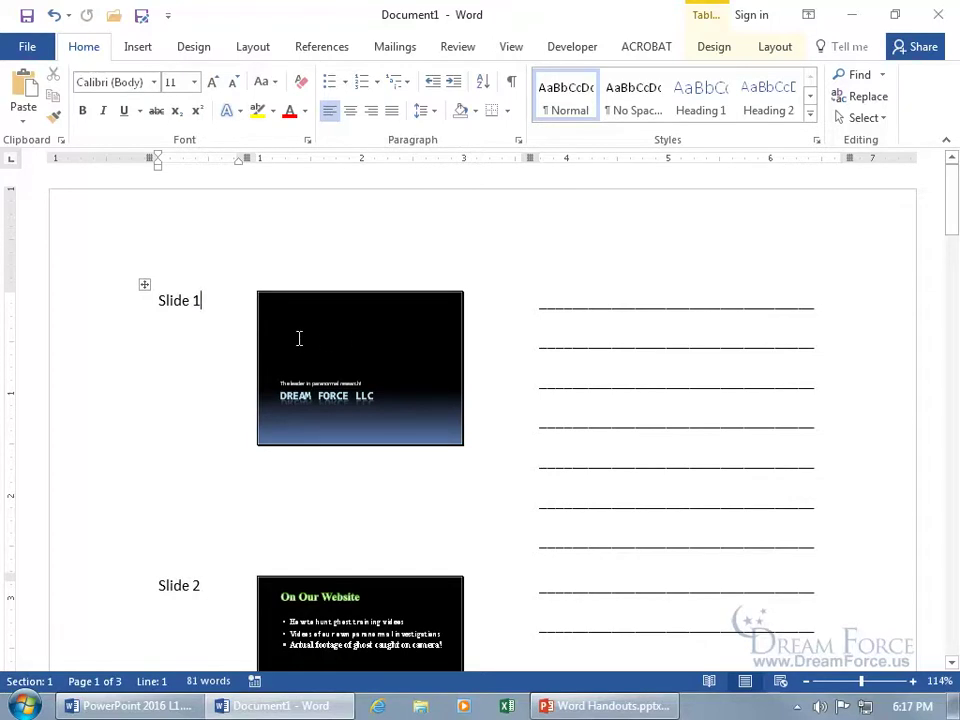
left_click(305, 298)
Show table gridlines, drag the Slide 1 picture into the Slide 2 cell, and undo it.
left_click(765, 48)
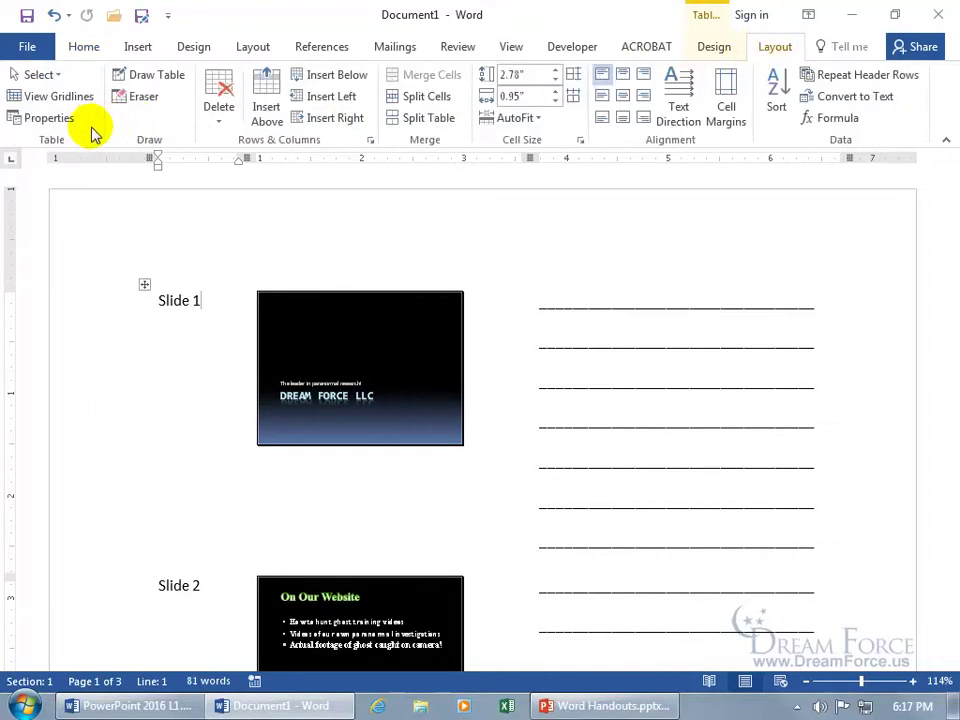
left_click(72, 98)
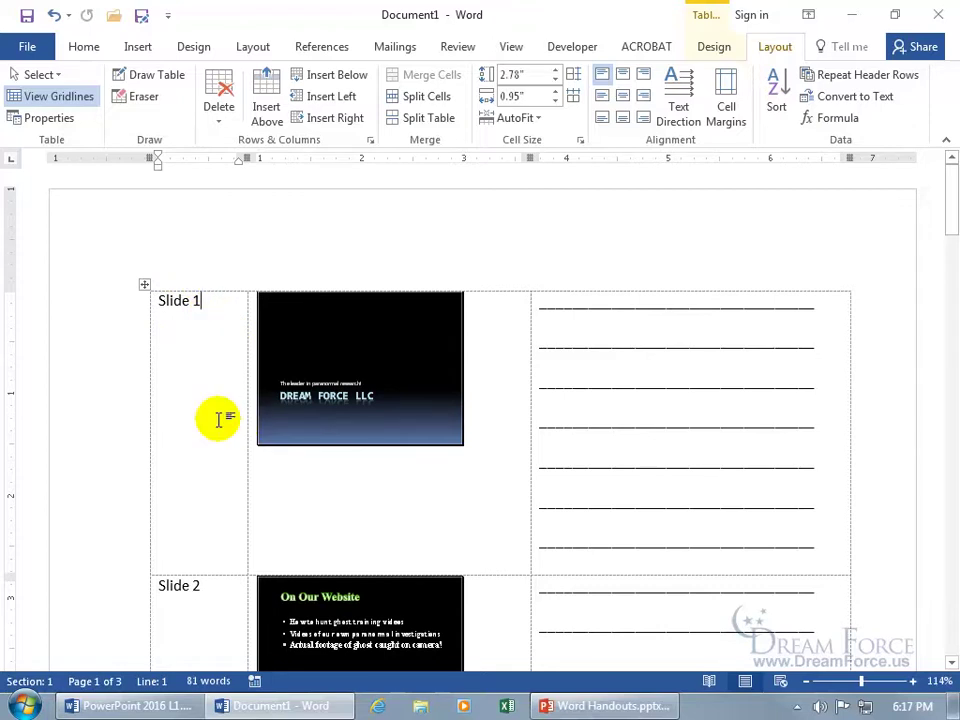
left_click(326, 397)
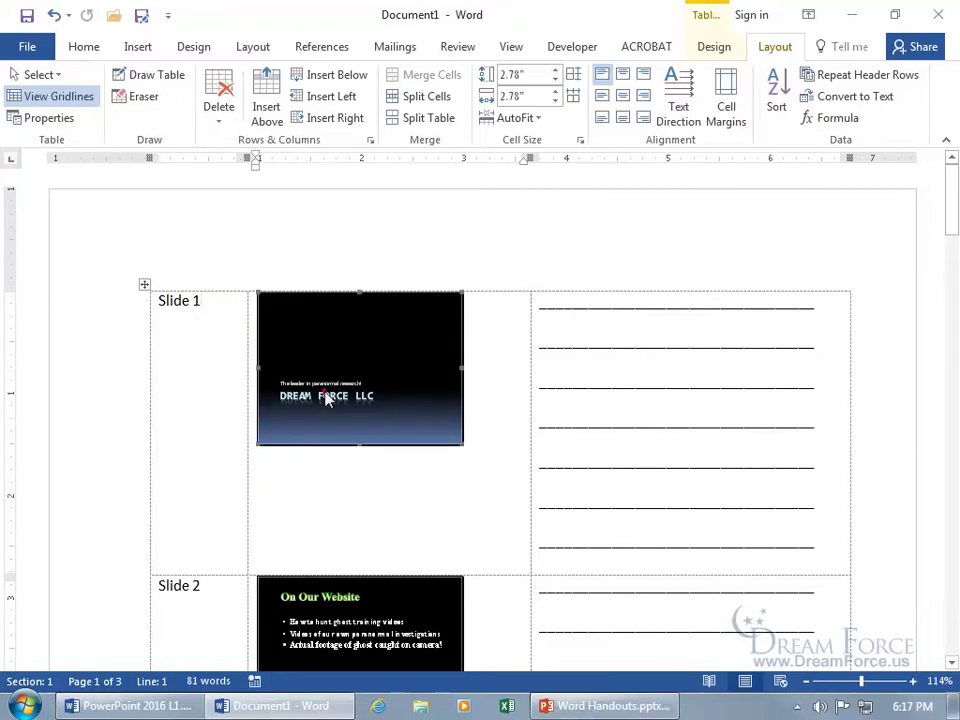
left_click_drag(326, 397, 244, 602)
scroll(280, 500, "down", 1)
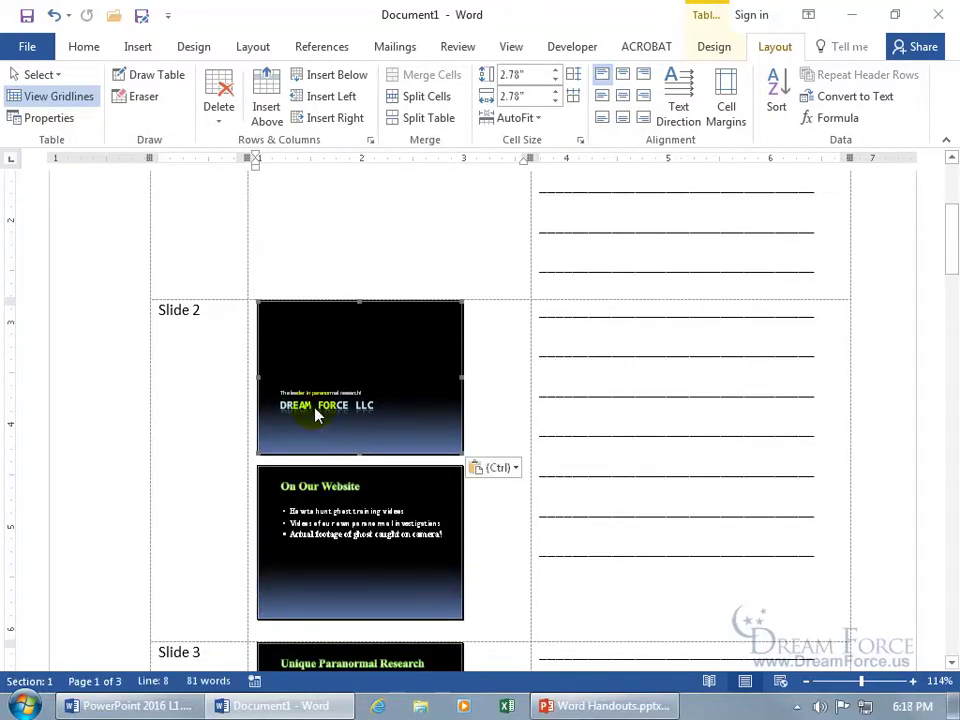
scroll(315, 415, "up", 1)
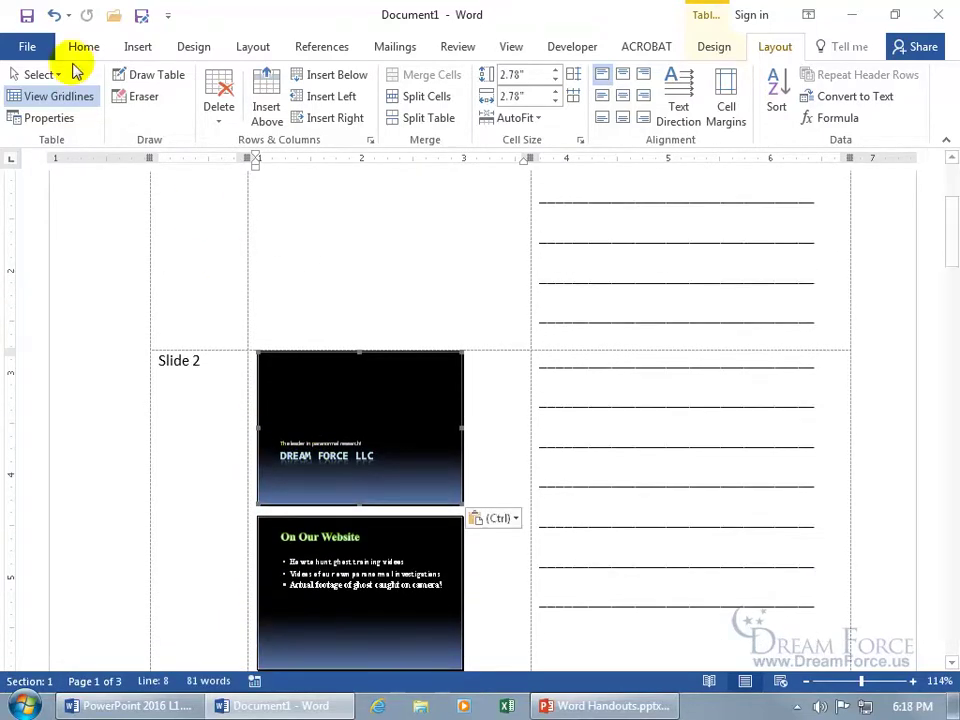
left_click(54, 15)
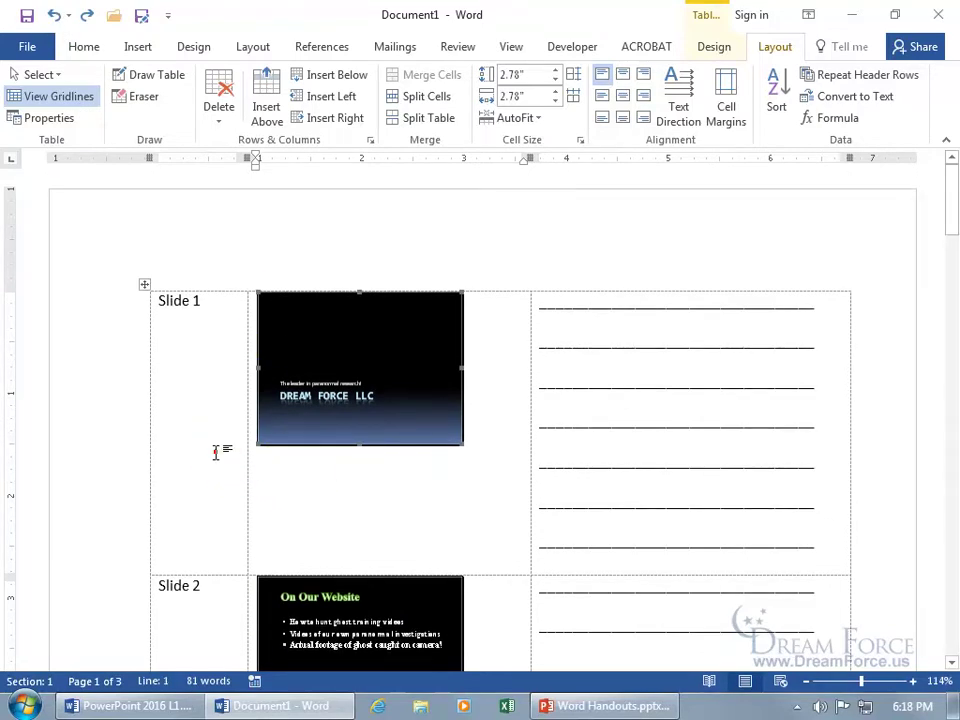
Explore the Slide 1 note lines and picture, then close Word choosing Don't Save.
left_click(214, 450)
left_click(347, 463)
left_click(610, 342)
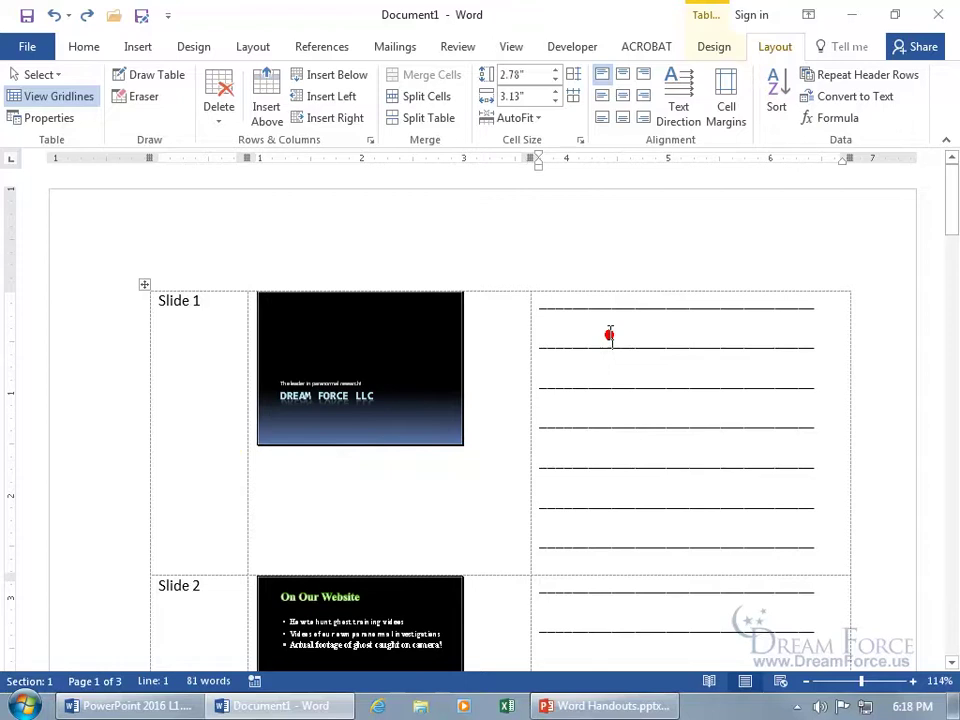
left_click(640, 380)
left_click(634, 420)
left_click(563, 336)
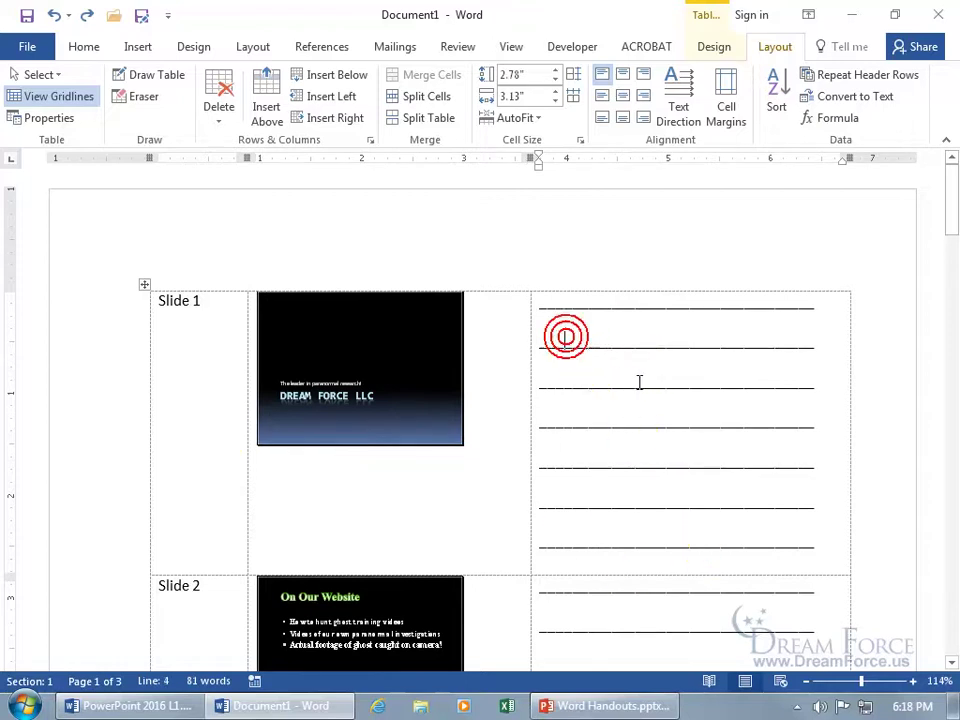
left_click(364, 496)
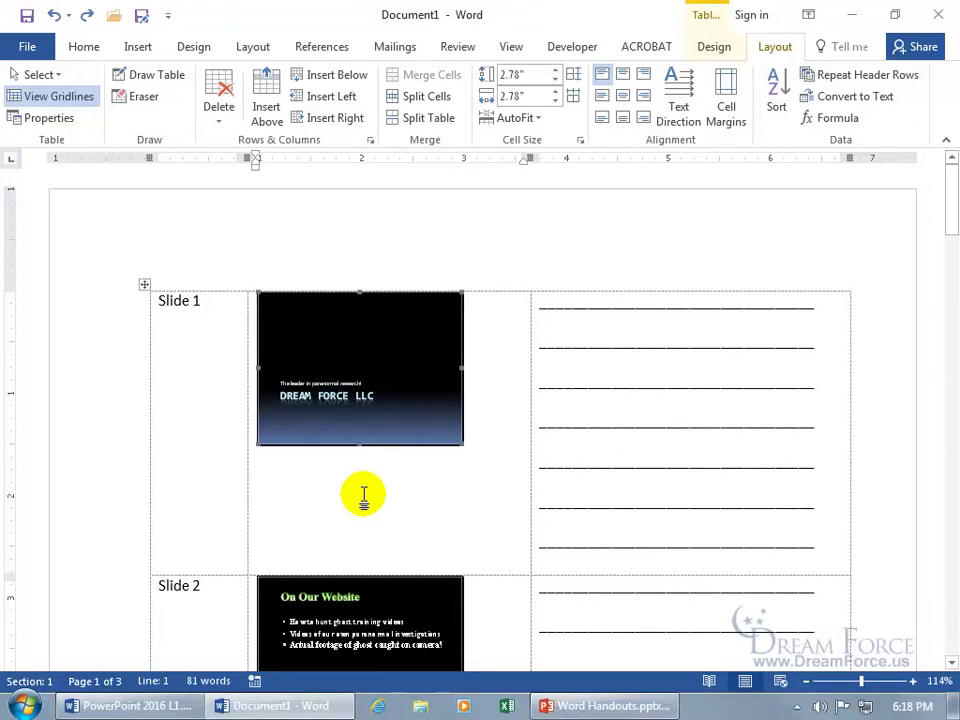
scroll(364, 496, "down", 2)
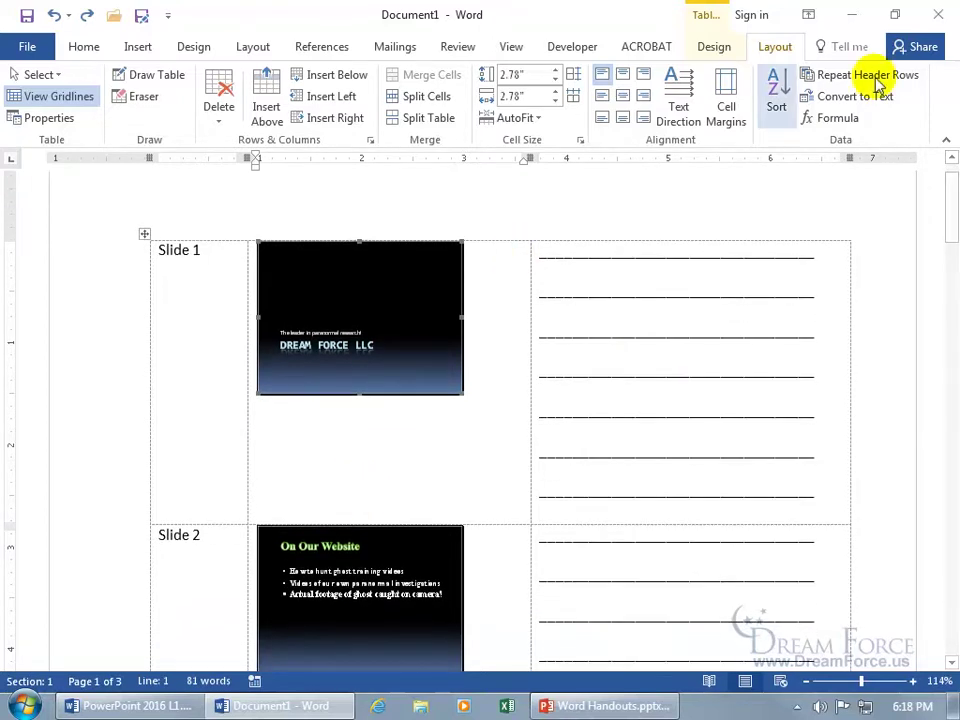
left_click(938, 14)
left_click(487, 393)
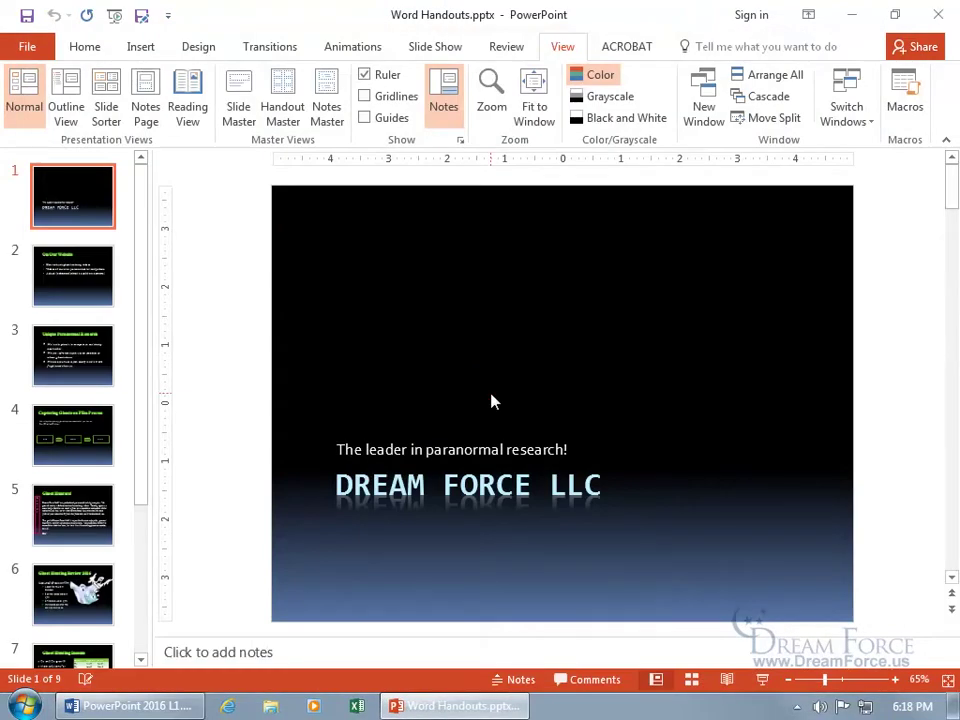
Show slide 2 and its speaker notes in the slide view.
left_click(28, 46)
left_click(36, 40)
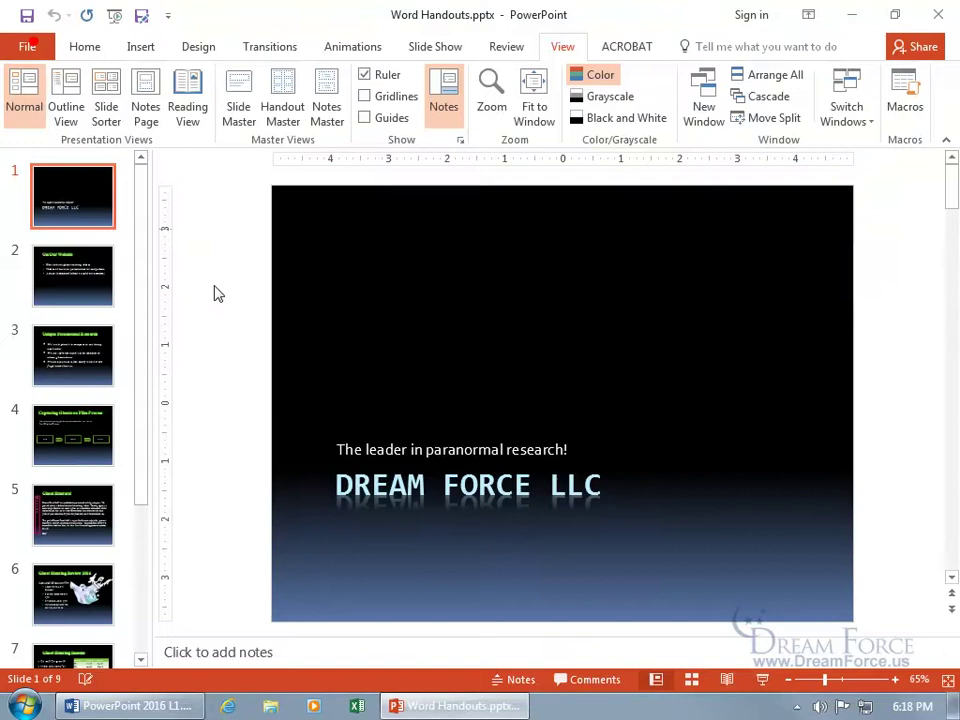
left_click(83, 287)
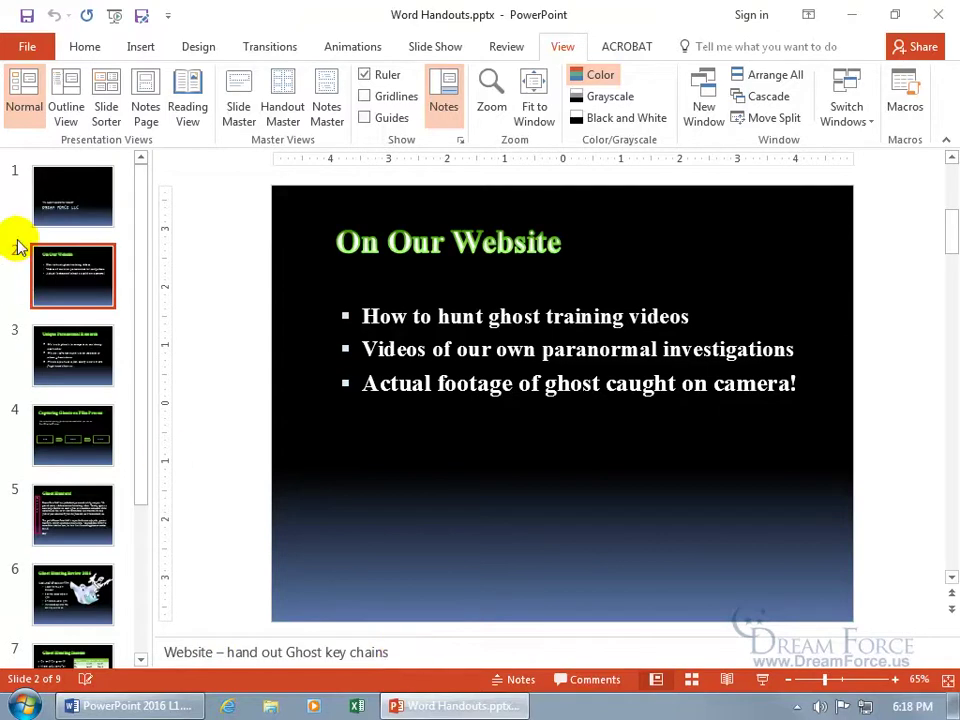
Export handouts to Word with Notes next to slides and Paste link, then bring Word forward.
left_click(25, 45)
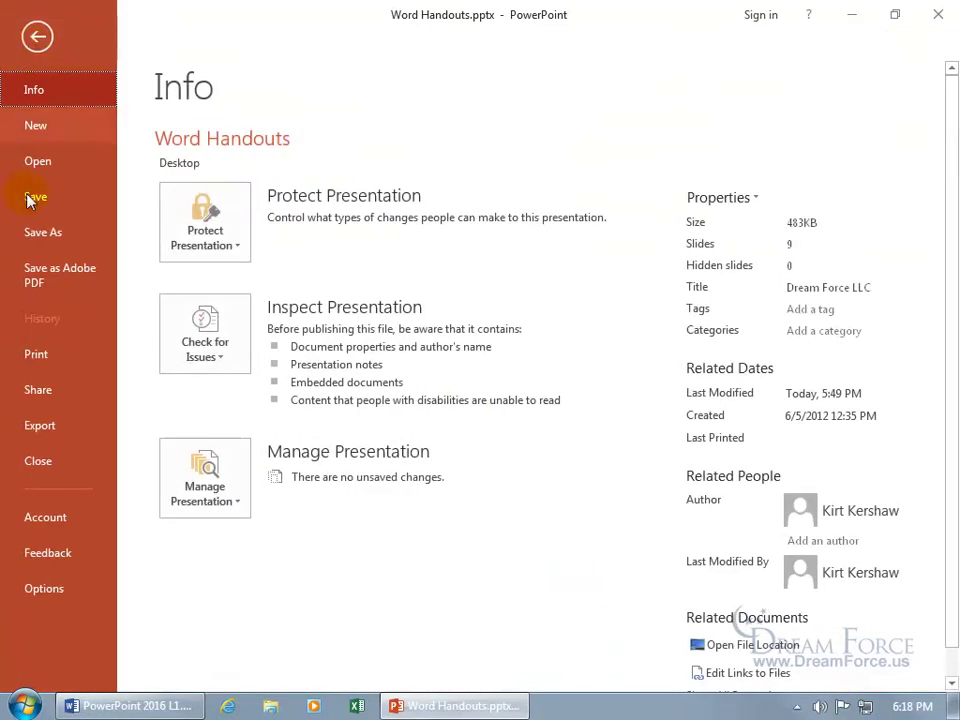
left_click(35, 425)
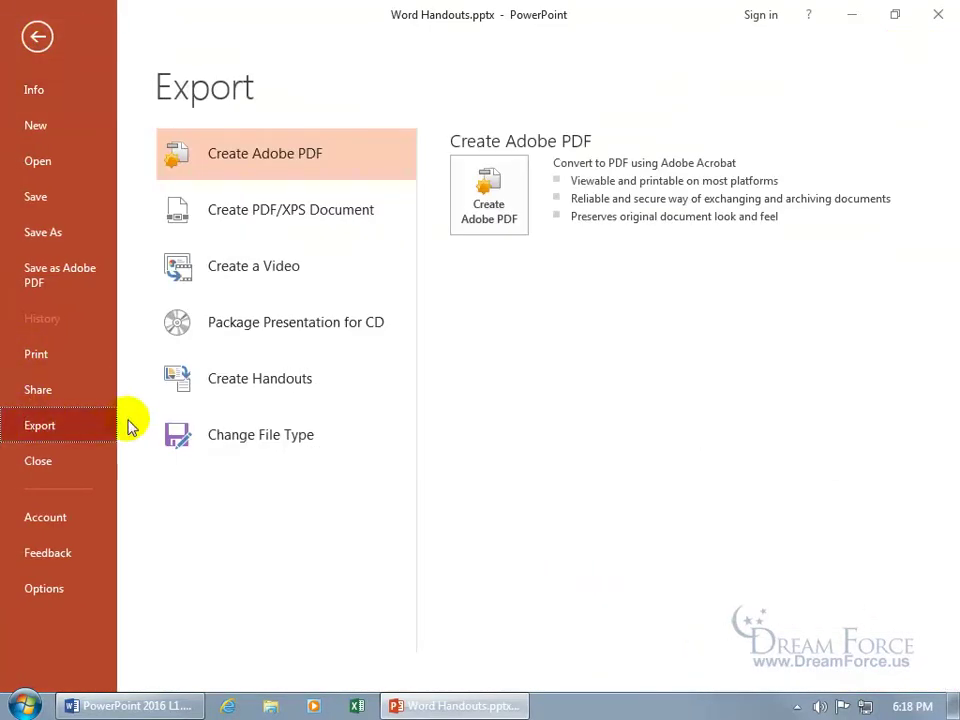
left_click(258, 378)
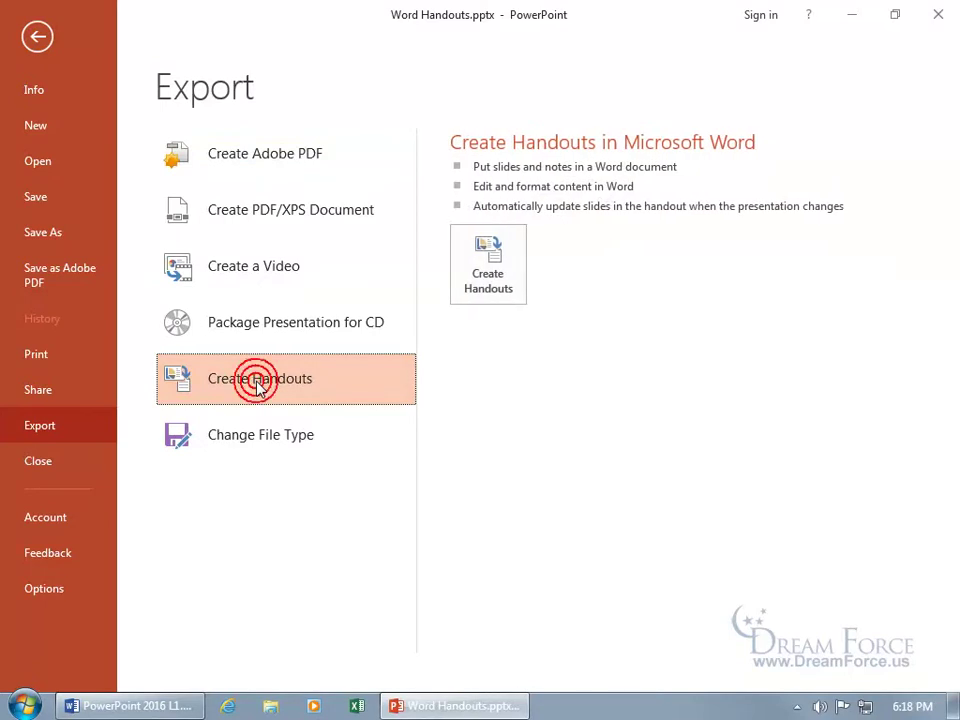
left_click(488, 265)
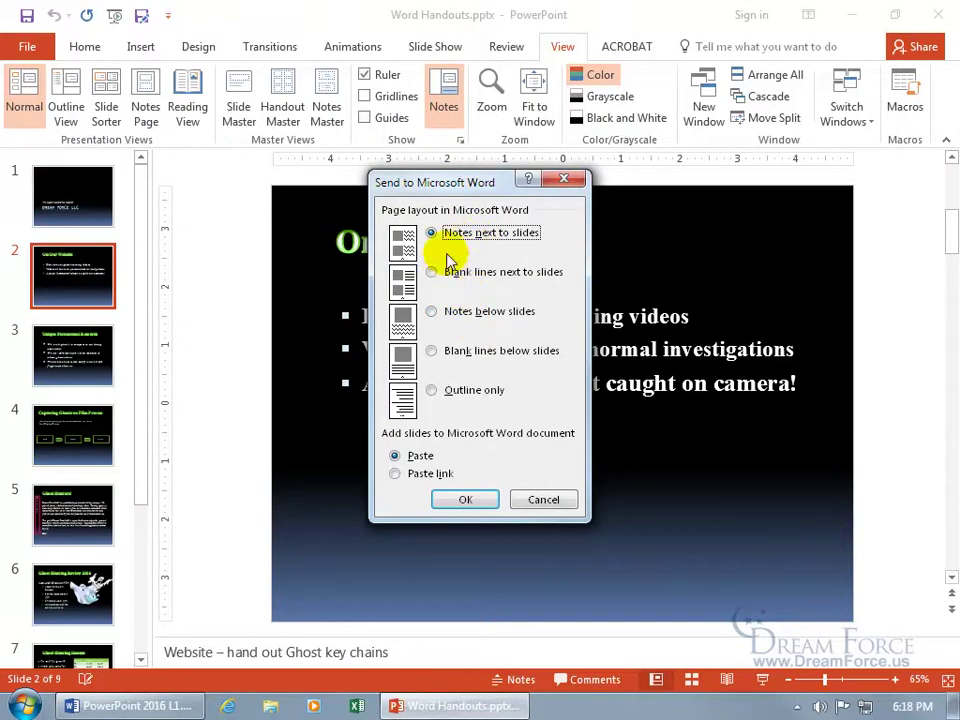
left_click(433, 477)
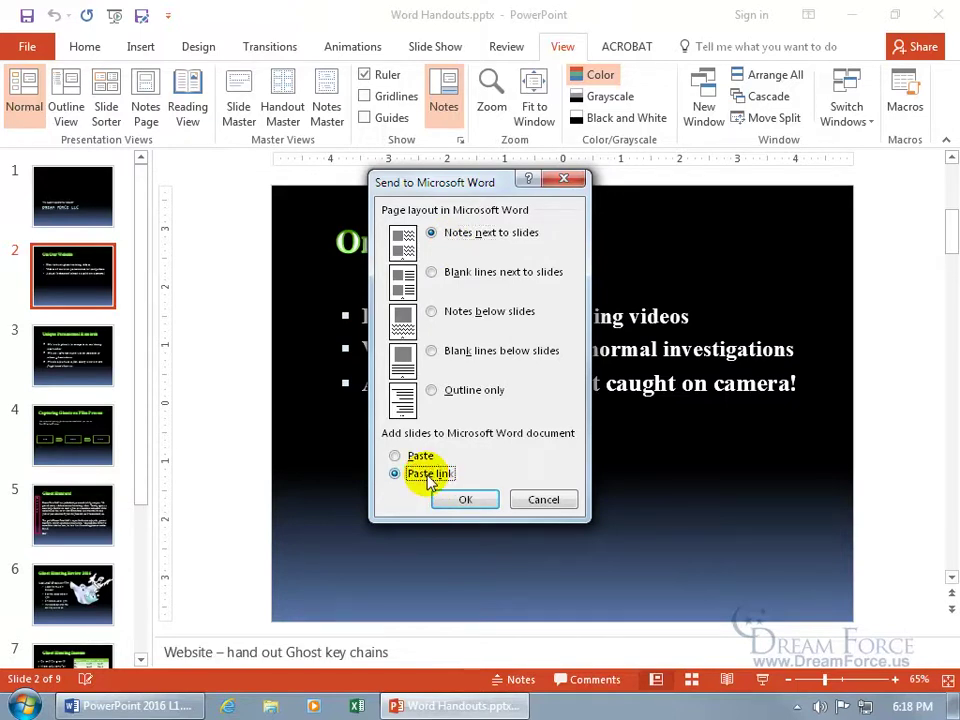
left_click(463, 499)
left_click(313, 706)
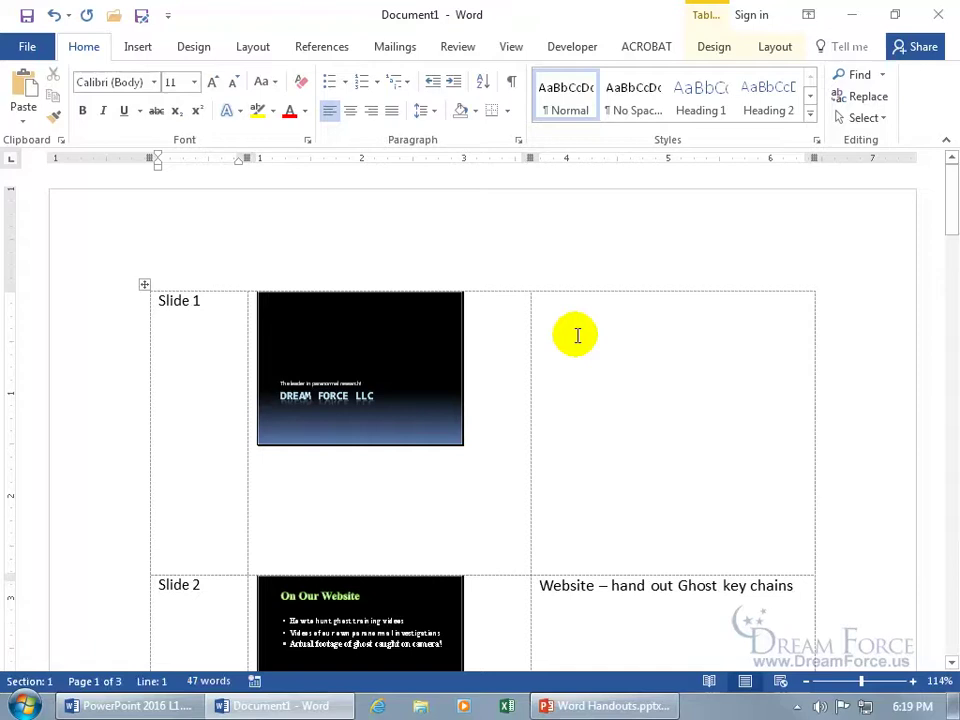
left_click_drag(950, 214, 943, 246)
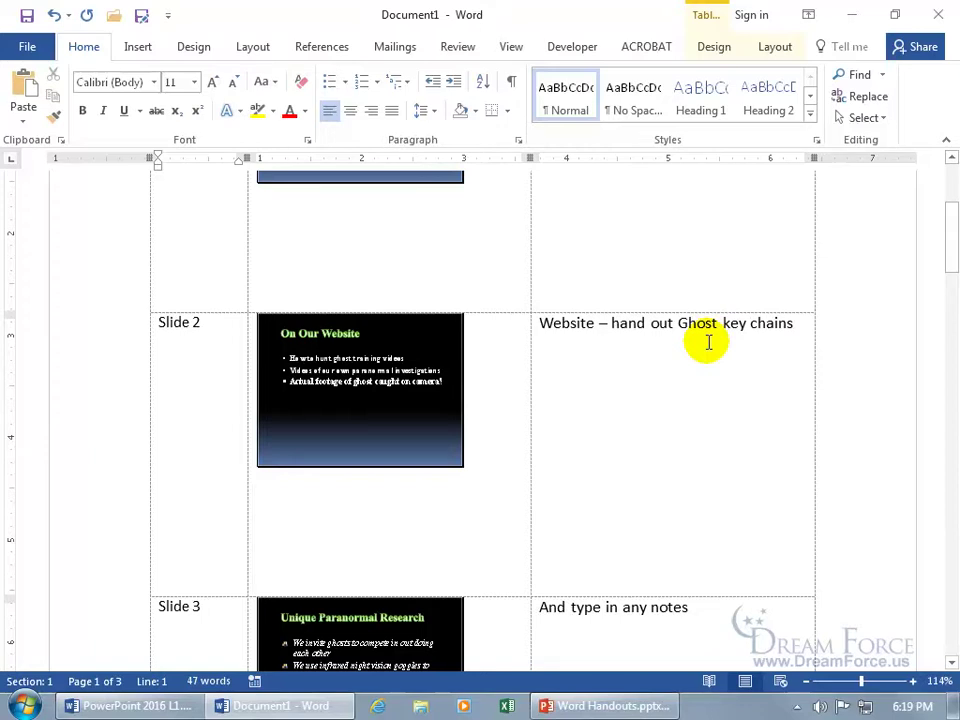
left_click_drag(797, 323, 557, 331)
key("Delete")
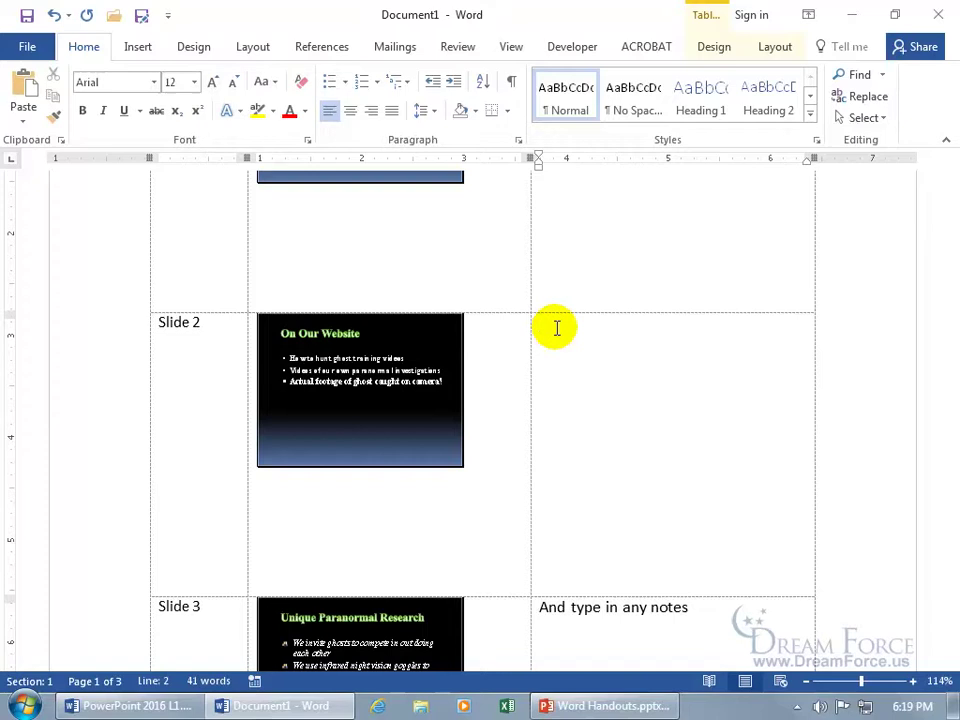
scroll(557, 330, "down", 10)
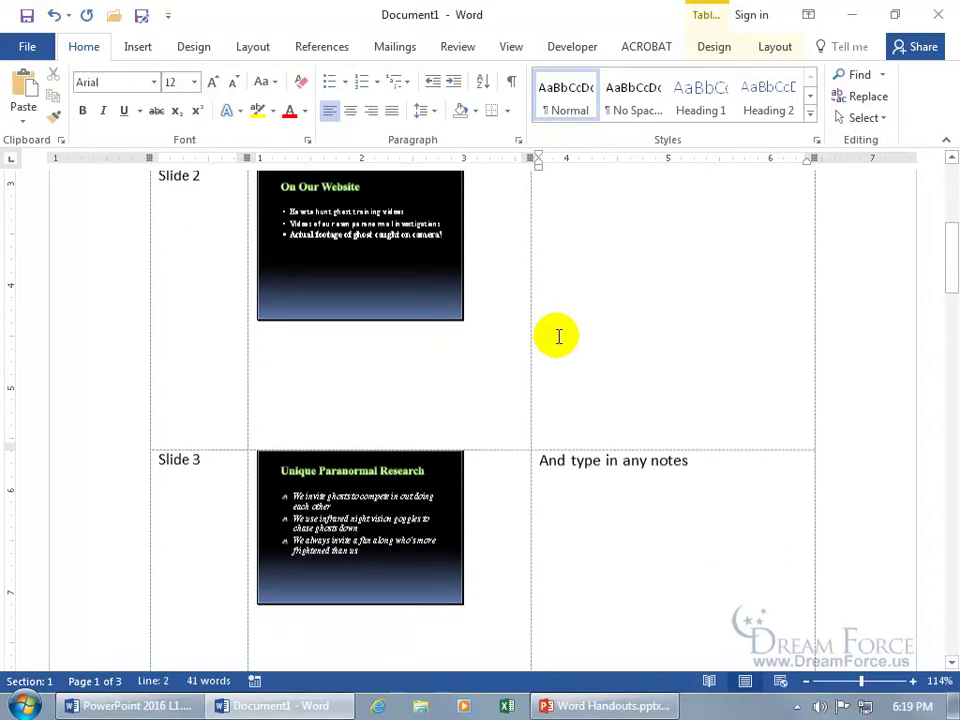
scroll(557, 336, "down", 5)
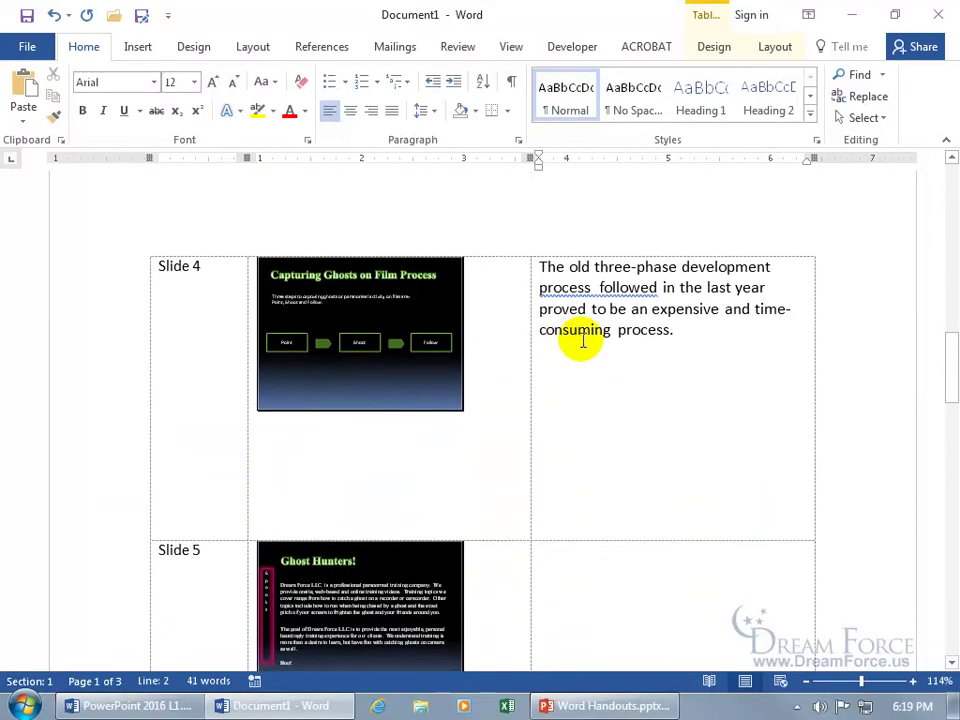
left_click(595, 289)
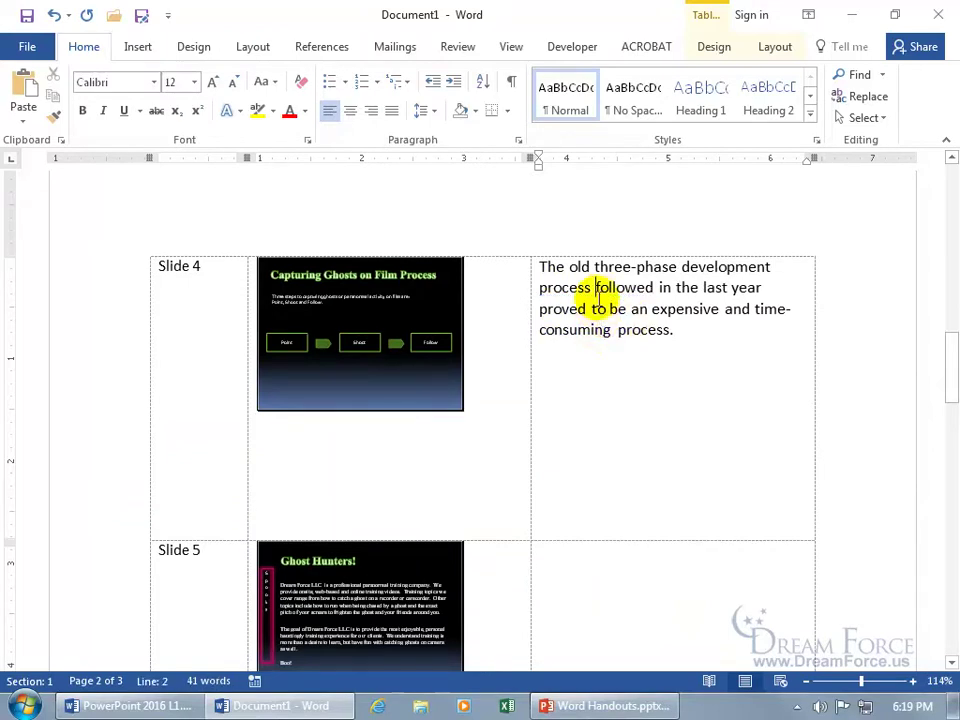
scroll(596, 305, "up", 5)
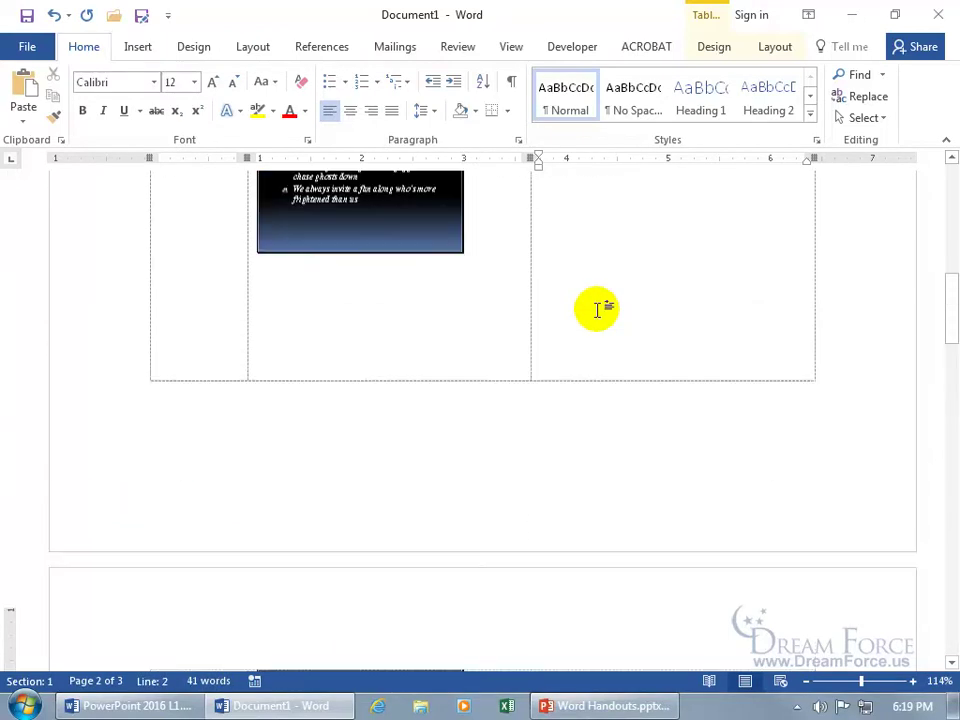
scroll(597, 310, "up", 5)
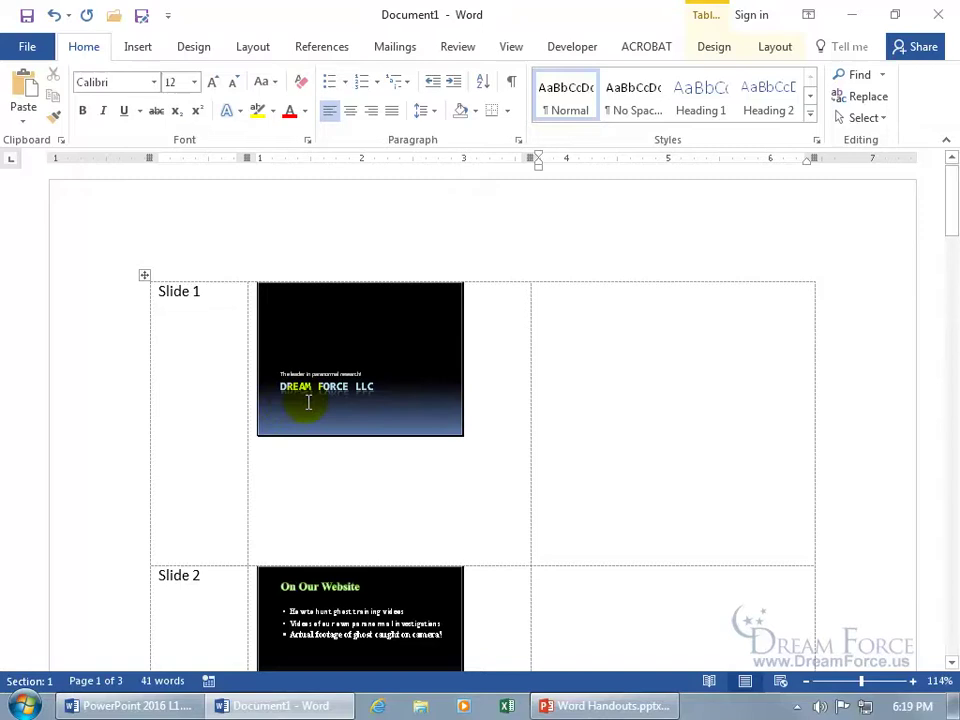
Delete 'LLC' from the slide 1 DREAM FORCE LLC title and save the presentation.
left_click(620, 706)
left_click(82, 194)
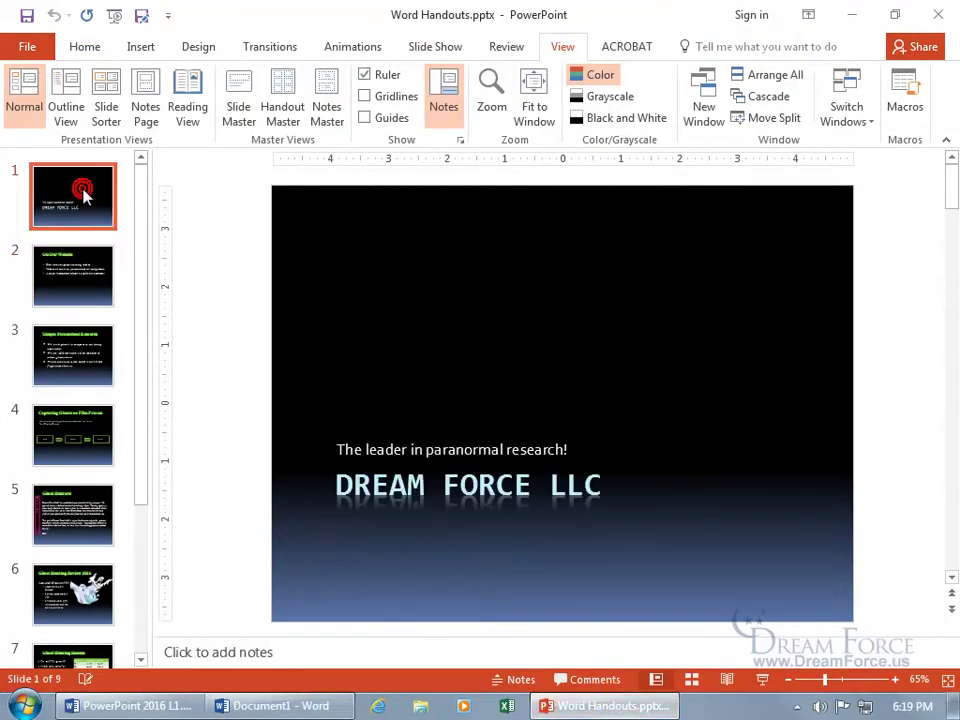
left_click(561, 484)
double_click(563, 484)
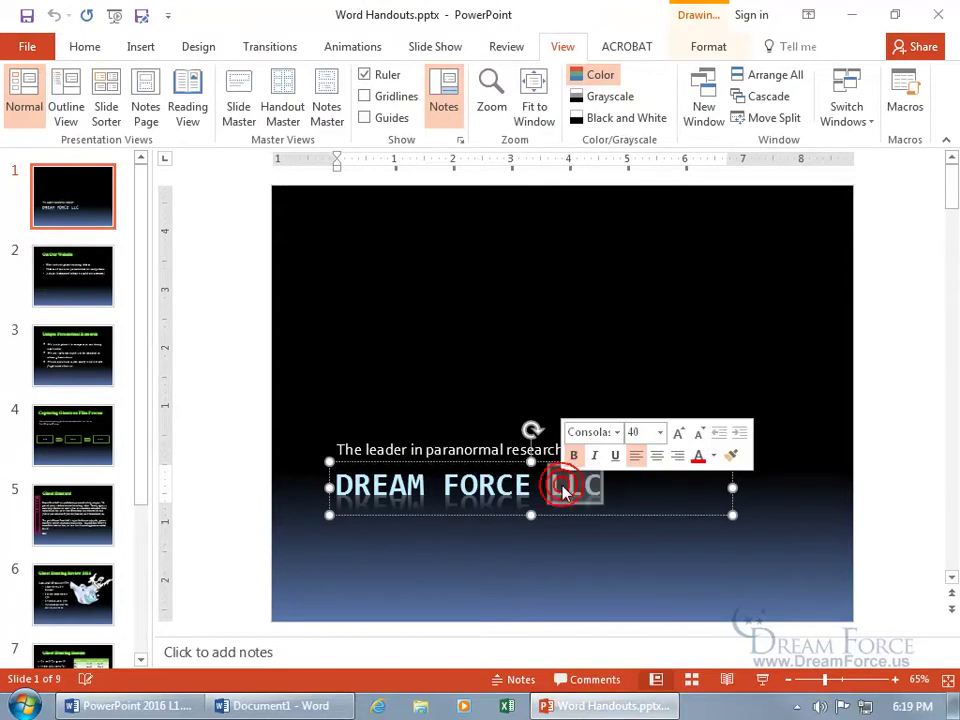
key("Delete")
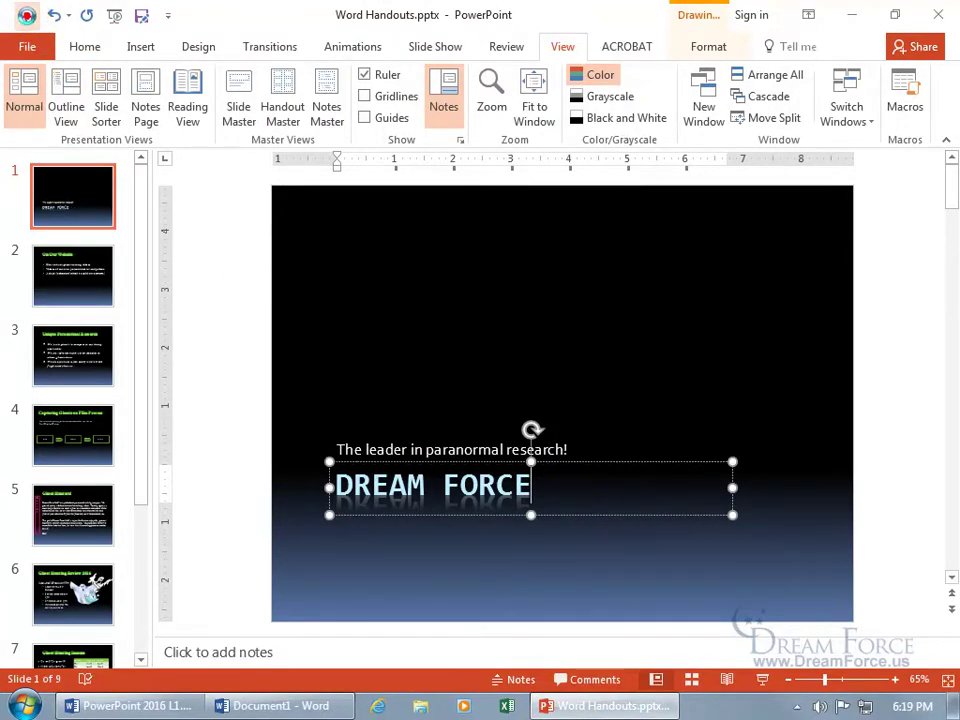
left_click(27, 15)
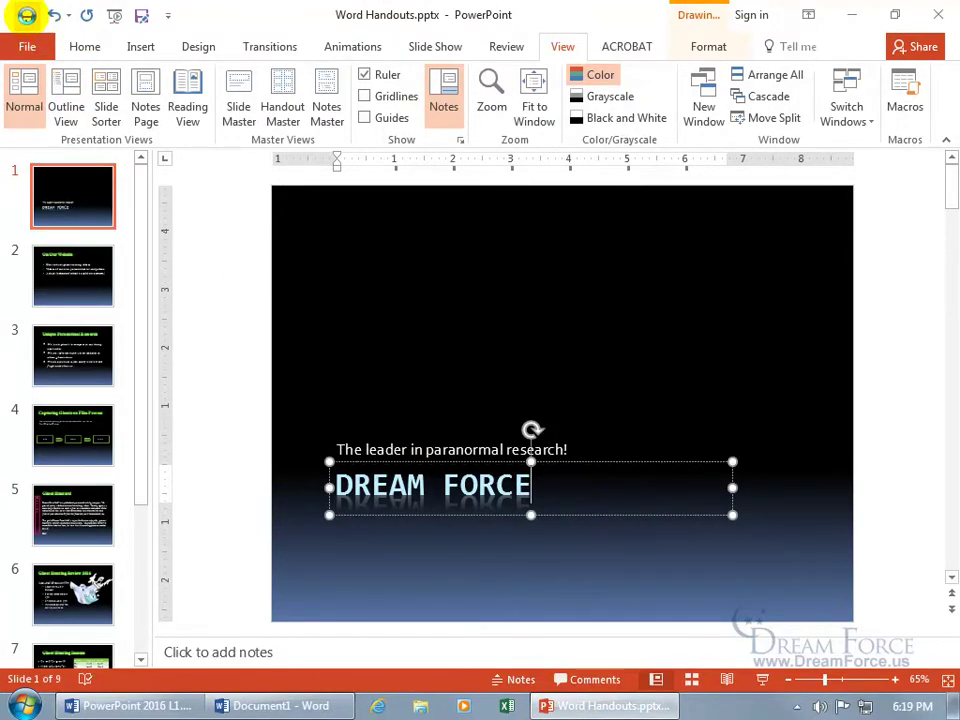
Check the linked Word handout, then delete slide 1's title and subtitle text.
left_click(279, 711)
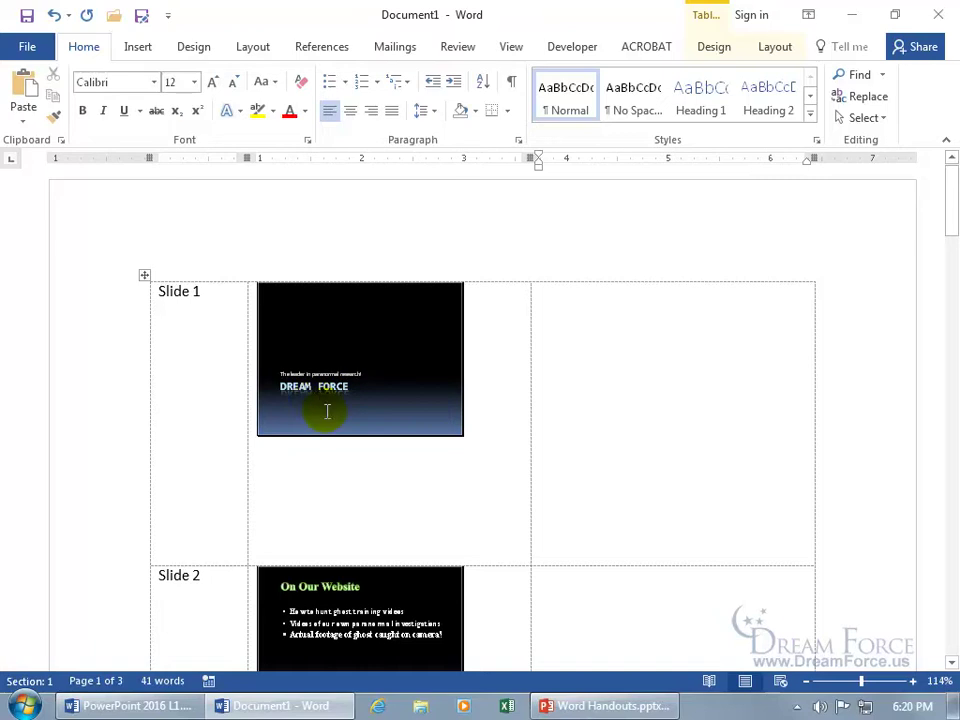
left_click(632, 707)
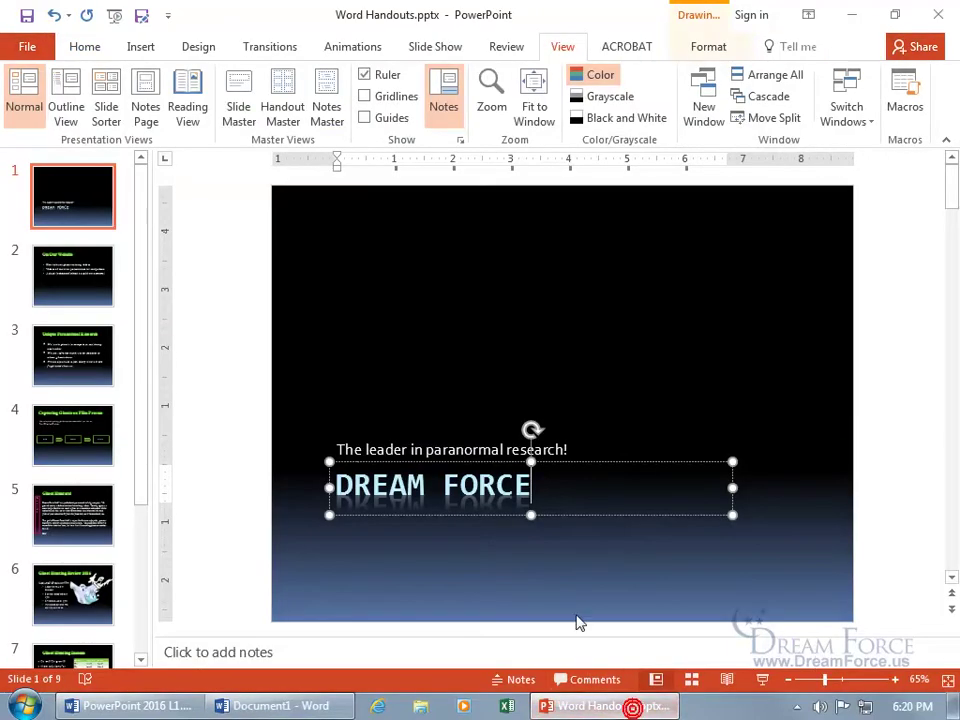
left_click(482, 462)
key("Delete")
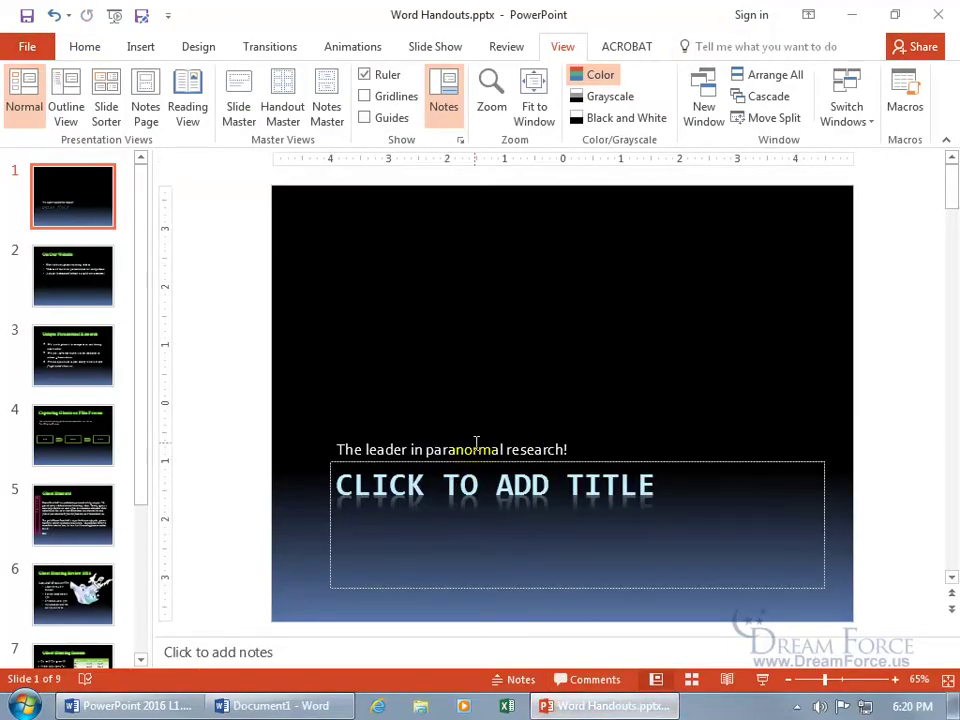
left_click(476, 442)
key("Delete")
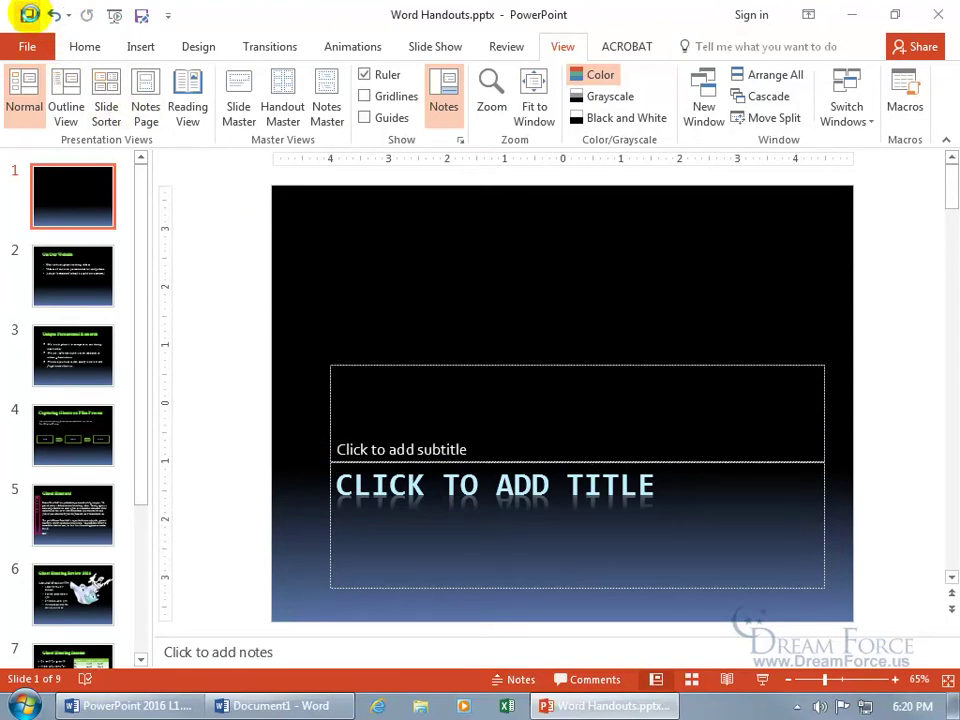
Switch to Word and save the handout to the Desktop under the name 'Handouts with S Notes'.
left_click(278, 712)
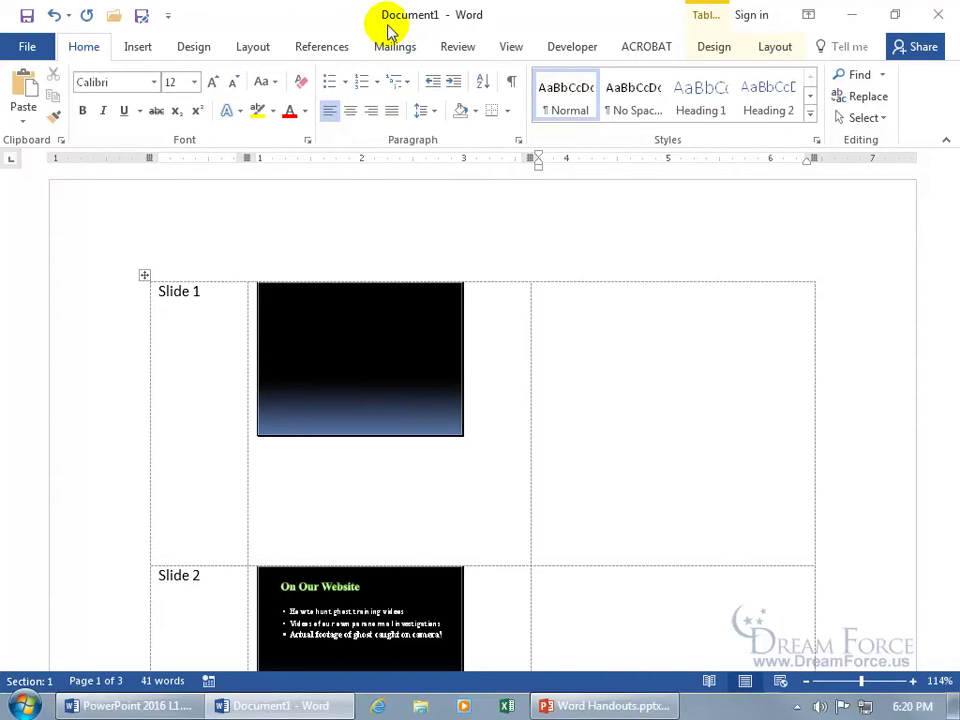
left_click(26, 16)
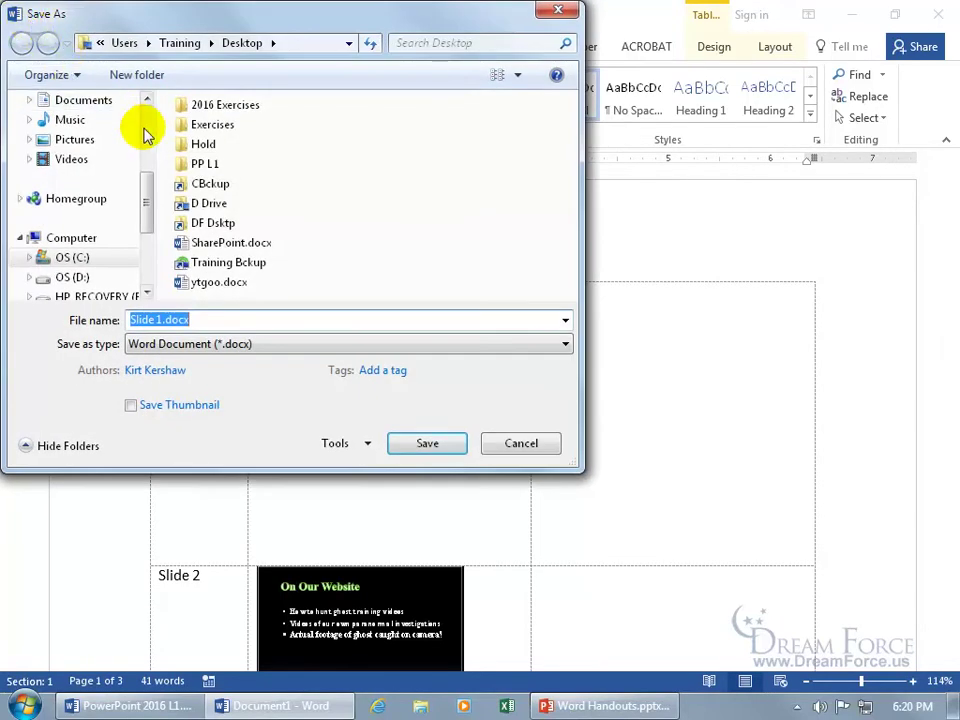
scroll(146, 133, "up", 3)
left_click(77, 139)
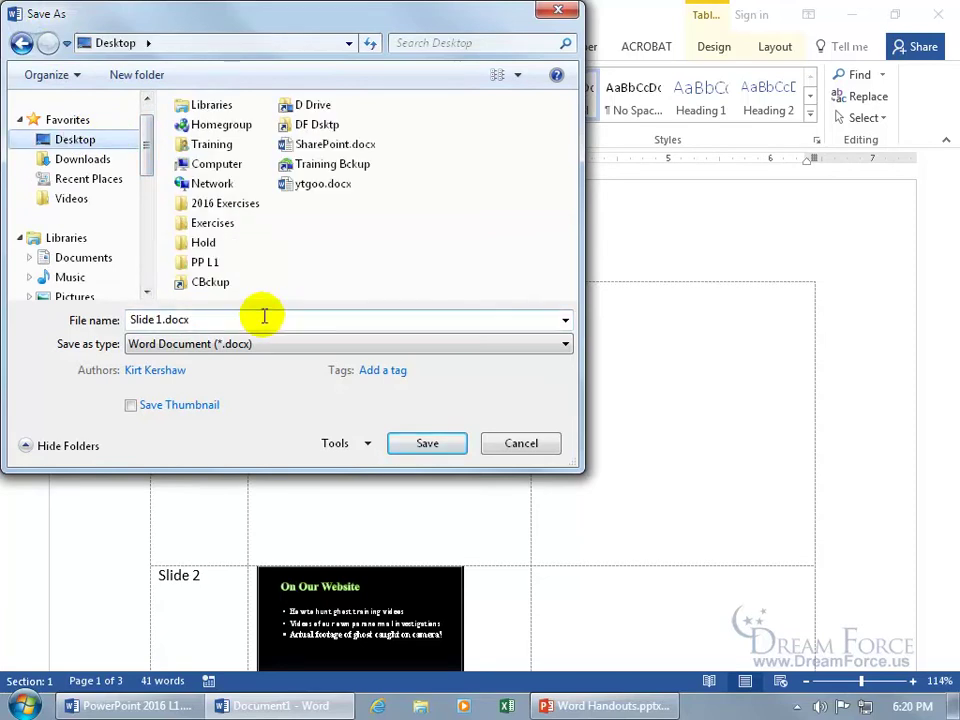
left_click(264, 317)
type("Han")
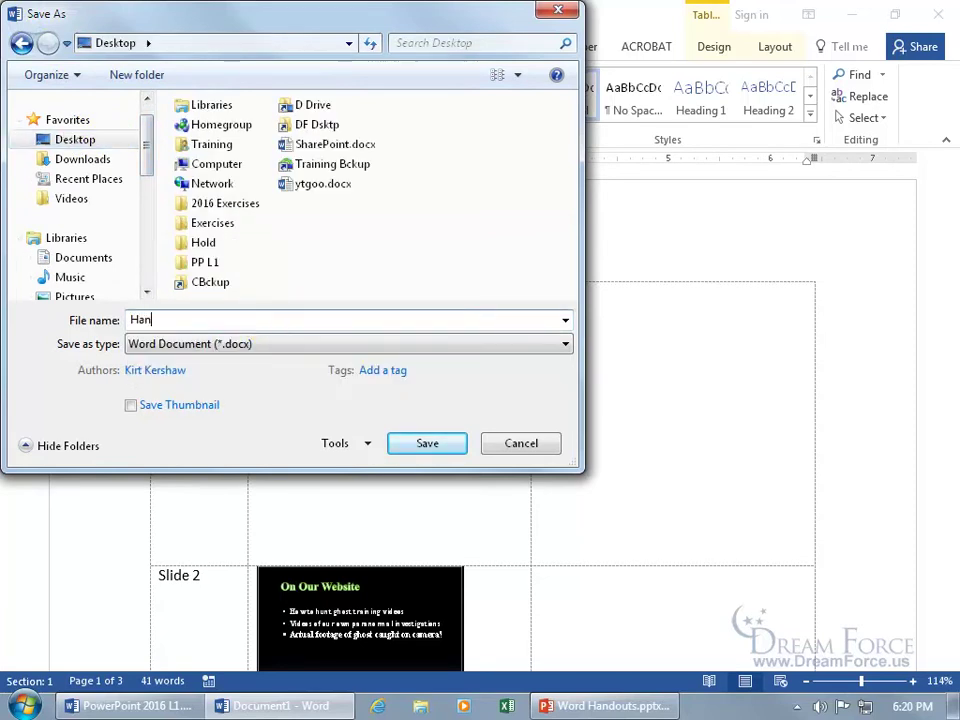
type("douts wi")
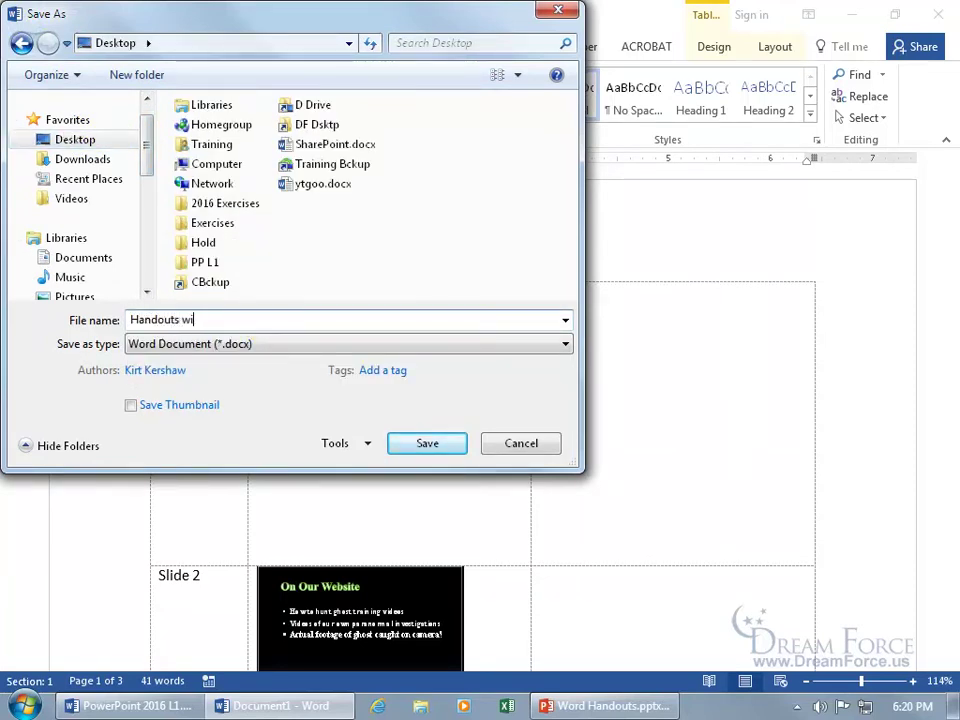
type("th S Notes")
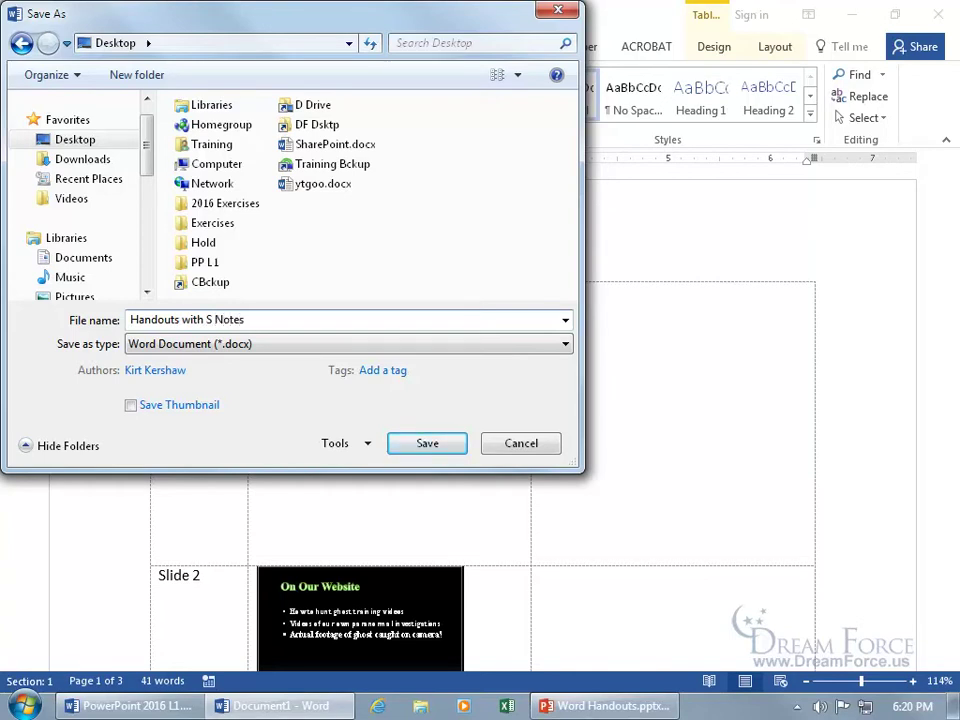
left_click(418, 452)
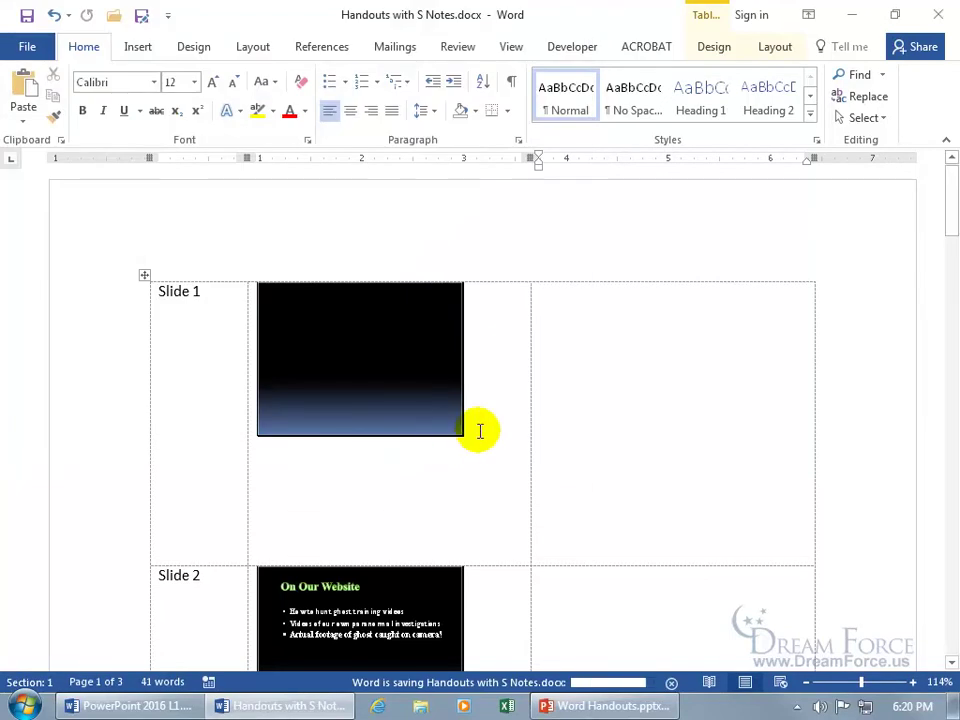